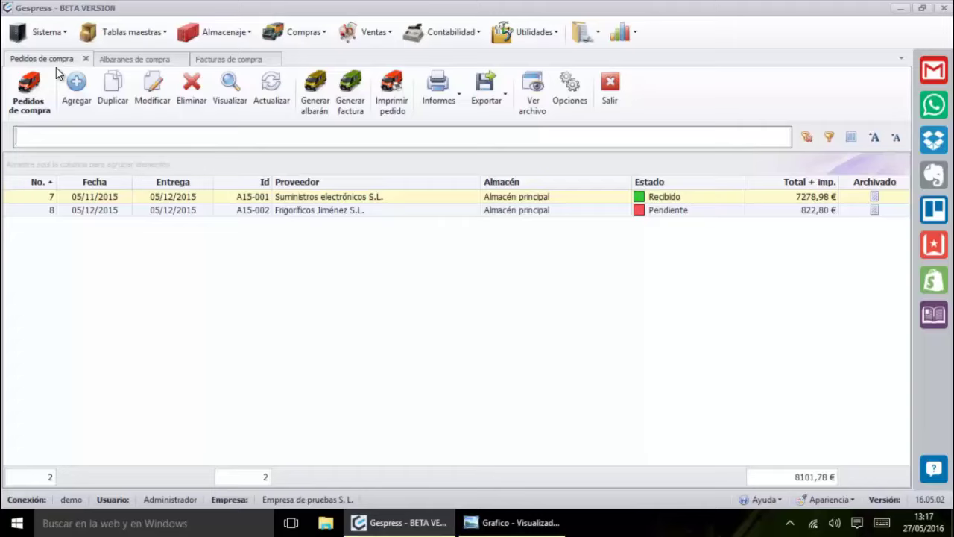
Examine the purchase order export formats and the general and default-value settings in the purchase order options, closing the options without saving
{"action": "left_click", "coordinate": [498, 94]}
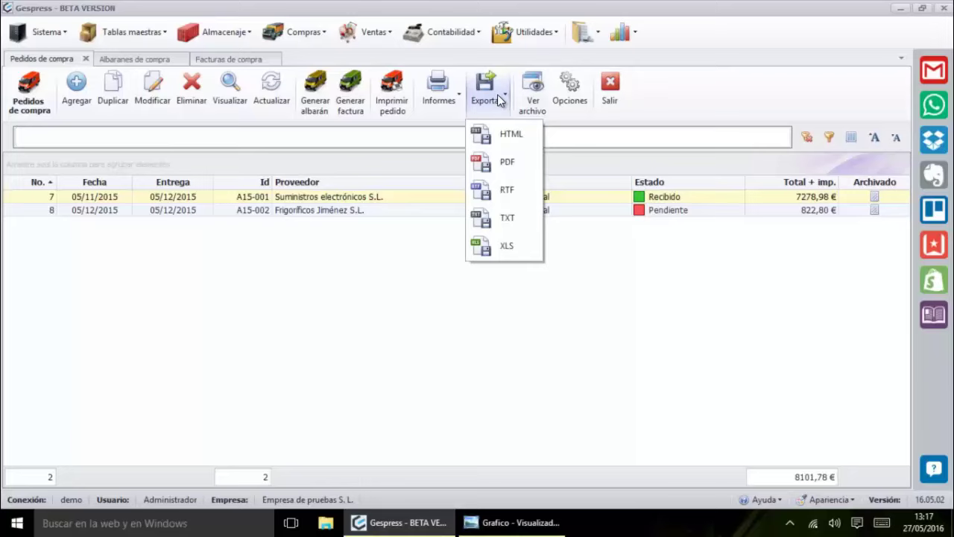
{"action": "left_click", "coordinate": [575, 97]}
{"action": "left_click", "coordinate": [569, 91]}
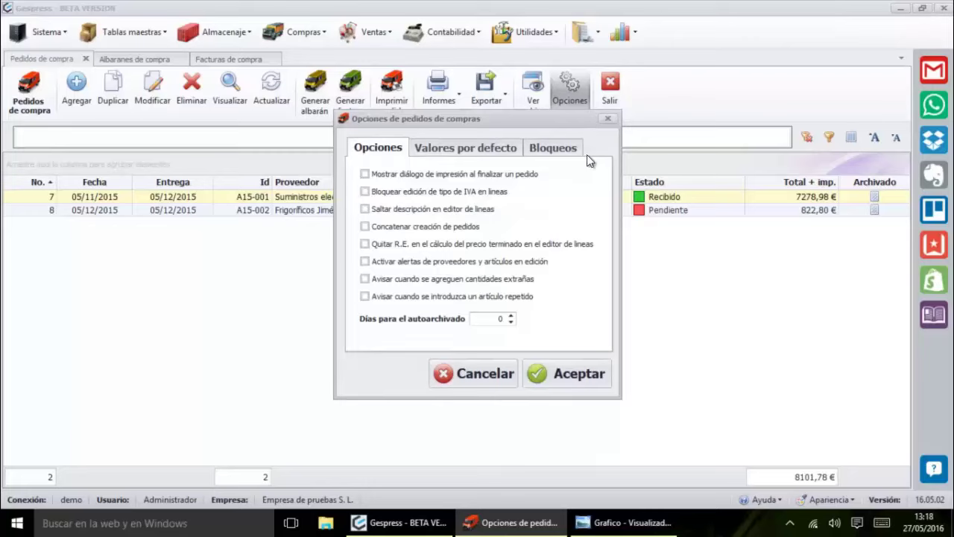
{"action": "left_click", "coordinate": [577, 150]}
{"action": "left_click", "coordinate": [481, 151]}
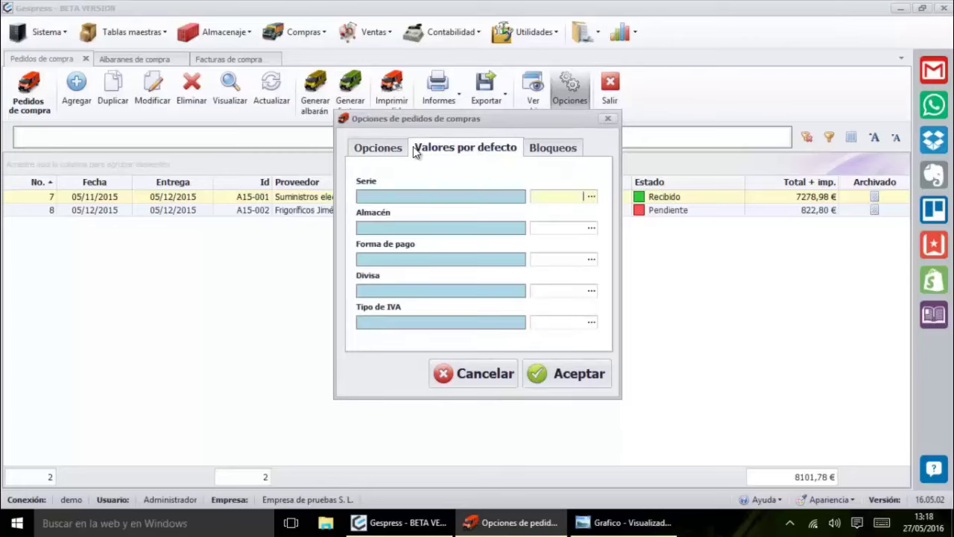
{"action": "left_click", "coordinate": [378, 148]}
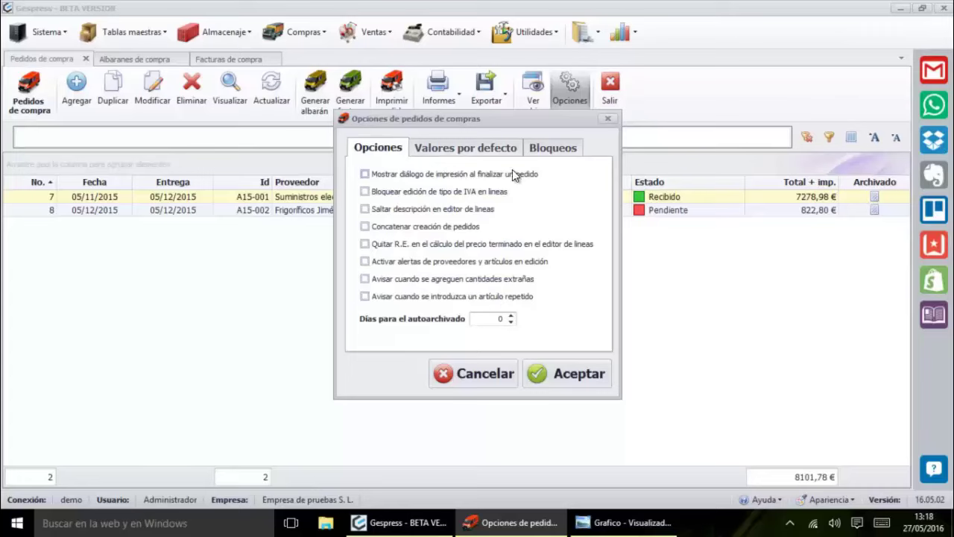
{"action": "mouse_move", "coordinate": [512, 170]}
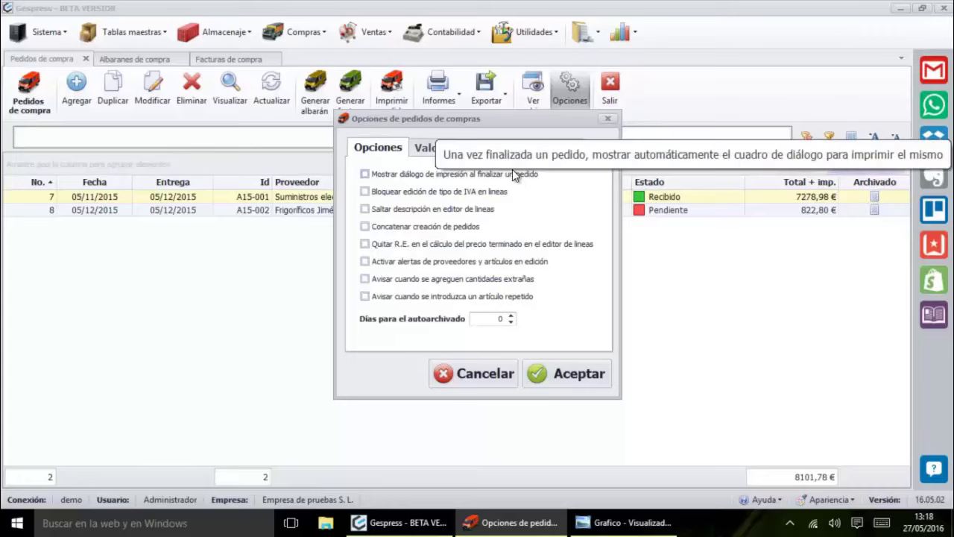
{"action": "left_click", "coordinate": [460, 374]}
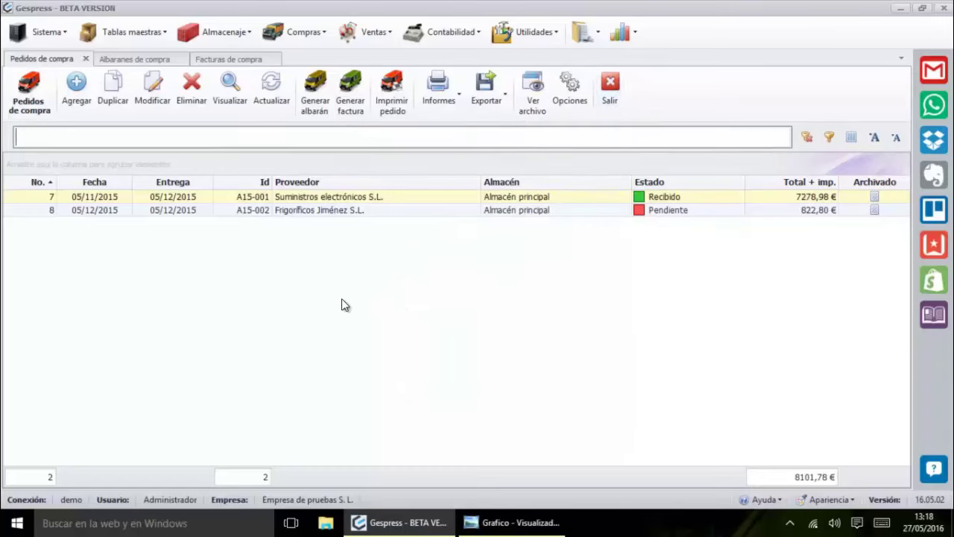
Start a new purchase order, move its editor aside and return to the main window
{"action": "left_click", "coordinate": [77, 96]}
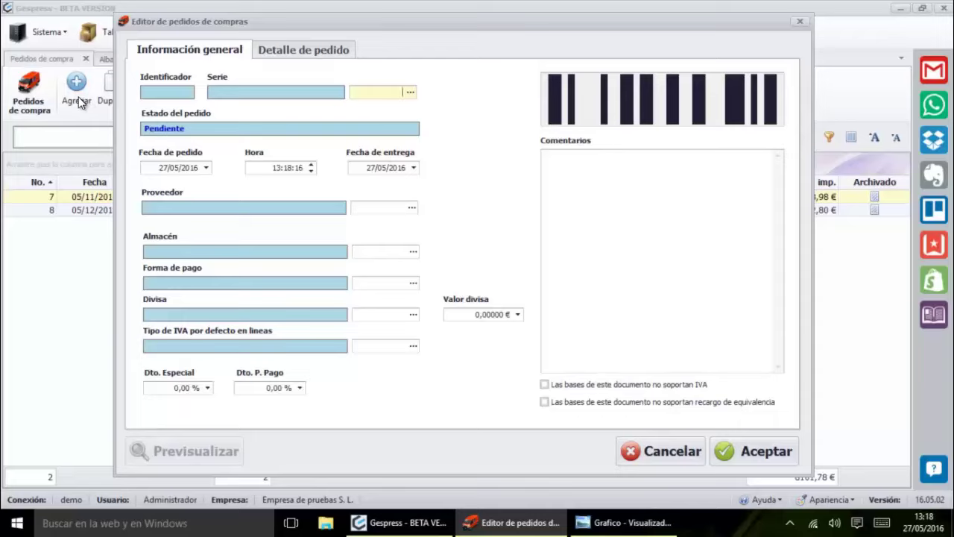
{"action": "left_click_drag", "start_coordinate": [174, 20], "coordinate": [107, 26]}
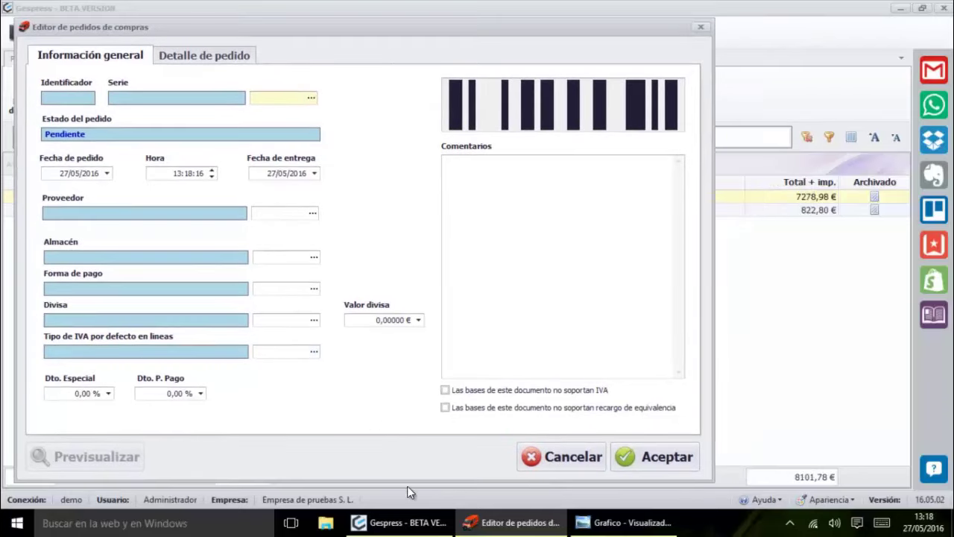
{"action": "left_click", "coordinate": [493, 523]}
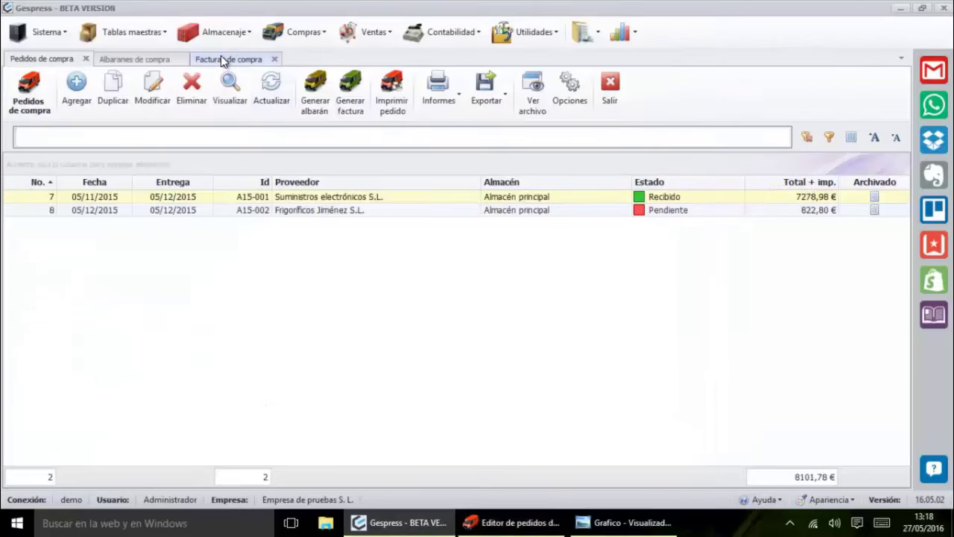
Start a new purchase invoice and arrange its editor beside the purchase order editor to compare their header fields
{"action": "left_click", "coordinate": [221, 59]}
{"action": "left_click", "coordinate": [74, 93]}
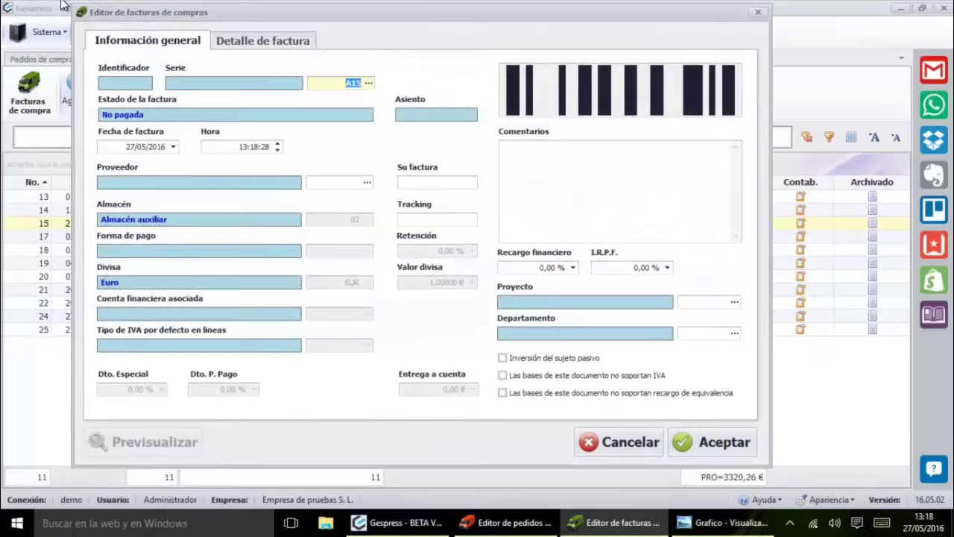
{"action": "left_click_drag", "start_coordinate": [177, 13], "coordinate": [425, 18]}
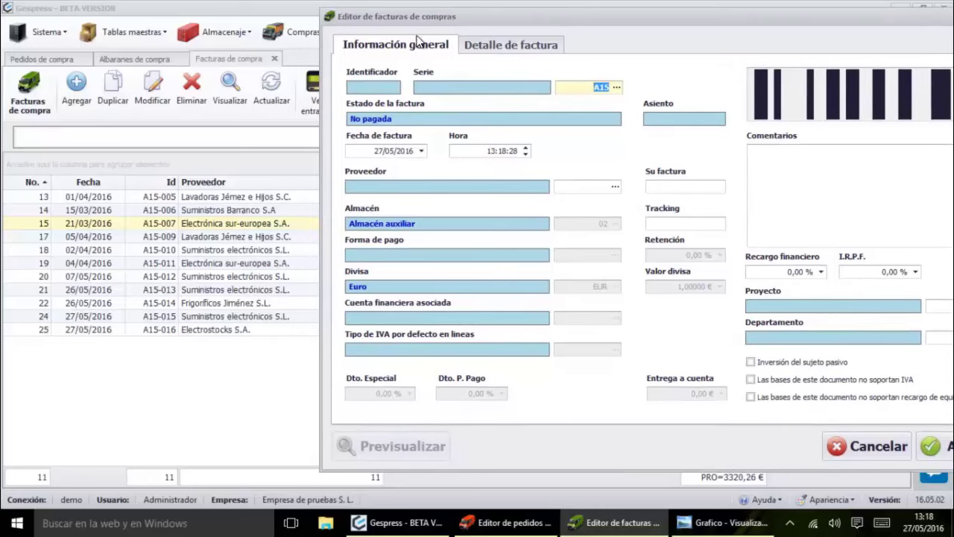
{"action": "left_click", "coordinate": [503, 523]}
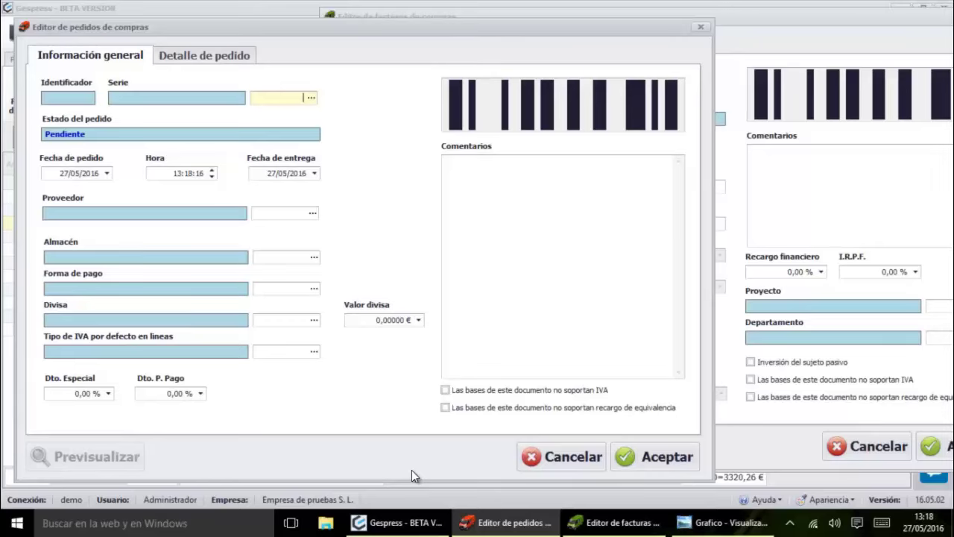
{"action": "left_click", "coordinate": [765, 16]}
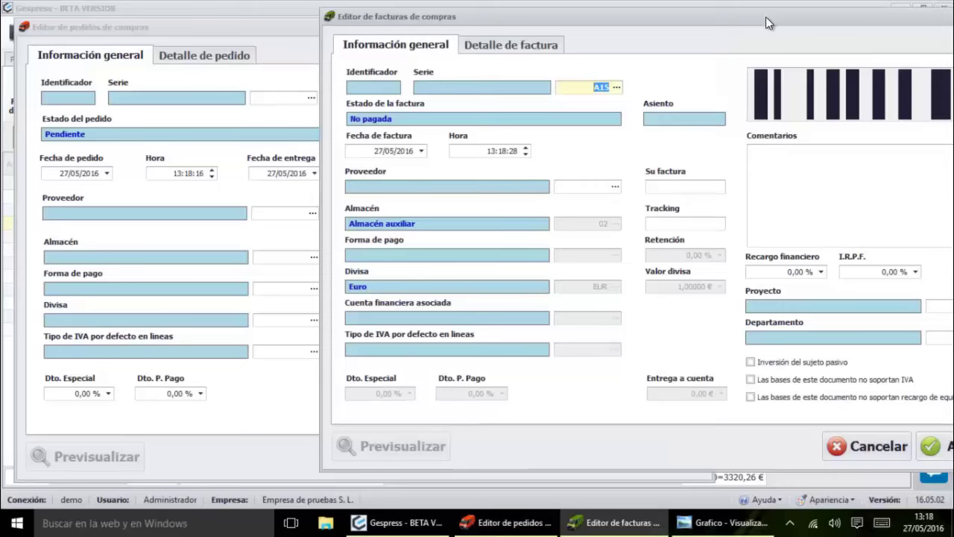
{"action": "left_click_drag", "start_coordinate": [765, 17], "coordinate": [782, 25]}
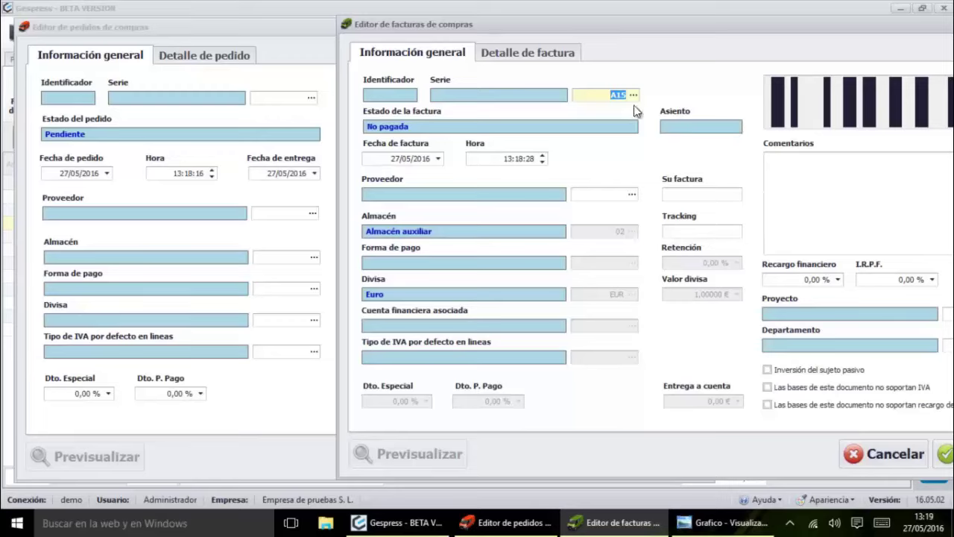
{"action": "left_click", "coordinate": [310, 26]}
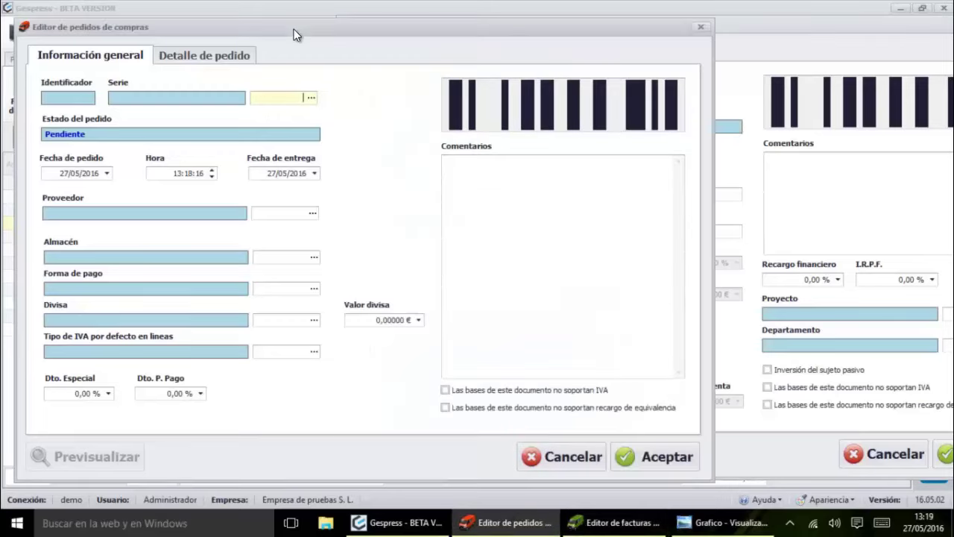
{"action": "left_click", "coordinate": [758, 27]}
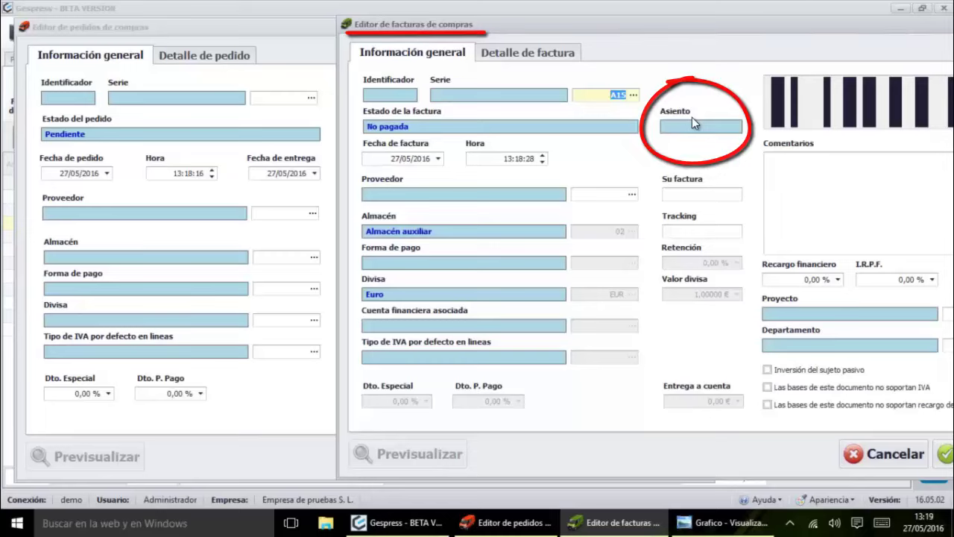
Set the purchase order's series to A15 (Serie 2015) and advance past the order date and time to the delivery date
{"action": "left_click", "coordinate": [297, 24]}
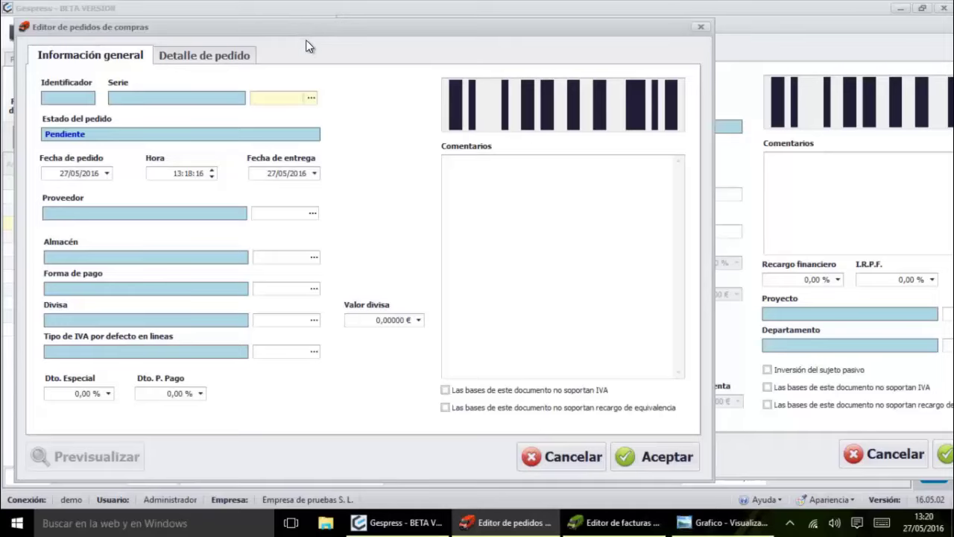
{"action": "key", "text": "Return"}
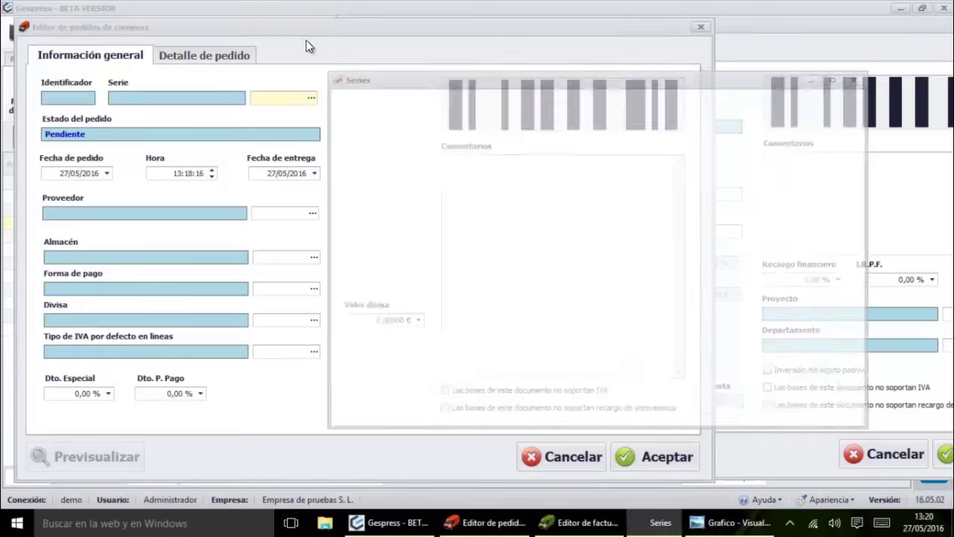
{"action": "key", "text": "Down"}
{"action": "key", "text": "Up"}
{"action": "key", "text": "Return"}
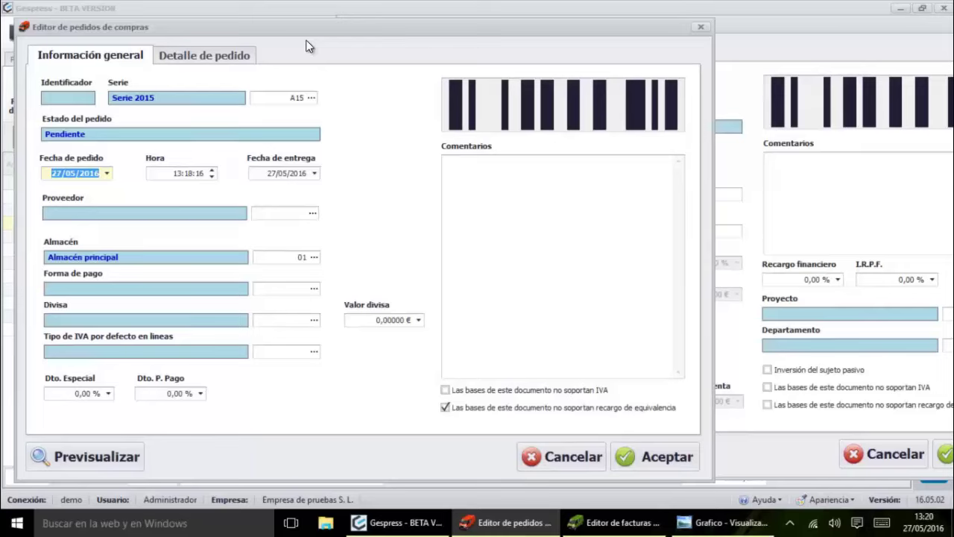
{"action": "key", "text": "Tab"}
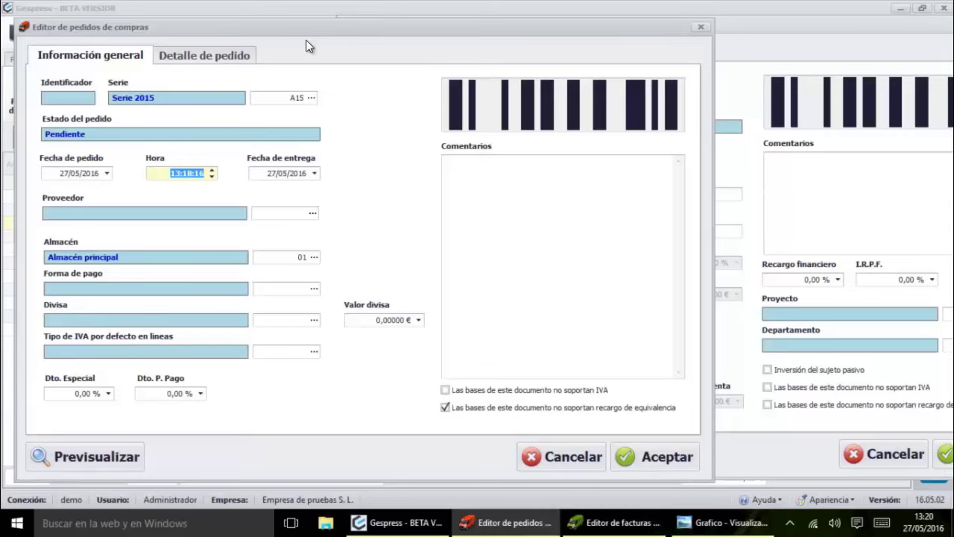
{"action": "key", "text": "Tab"}
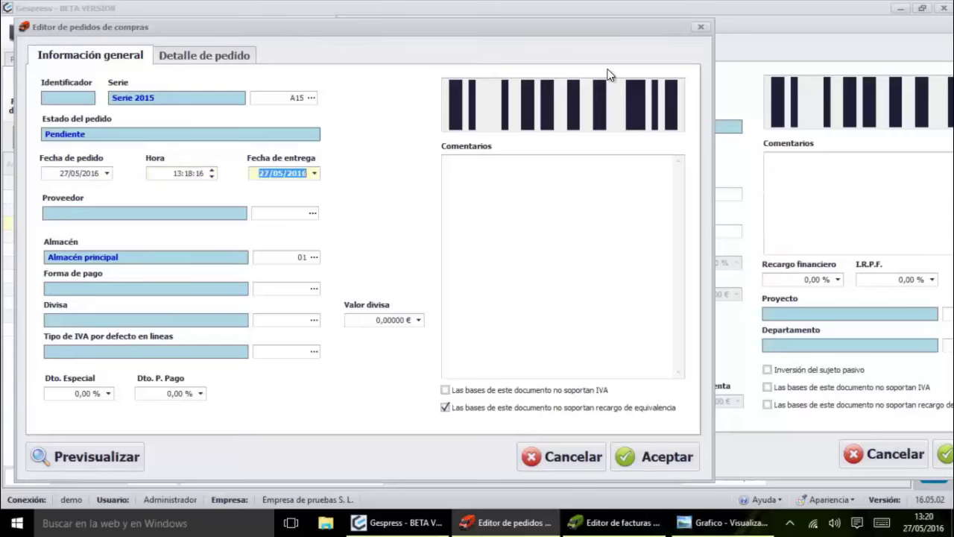
Compare the general information fields of the purchase order with those of the purchase invoice, alternating between both editors
{"action": "left_click", "coordinate": [738, 33]}
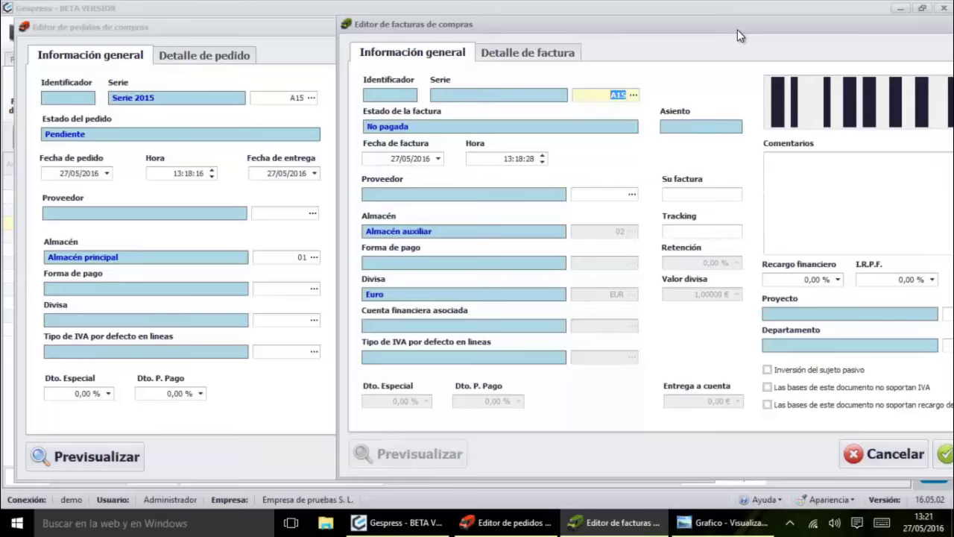
{"action": "left_click", "coordinate": [263, 214]}
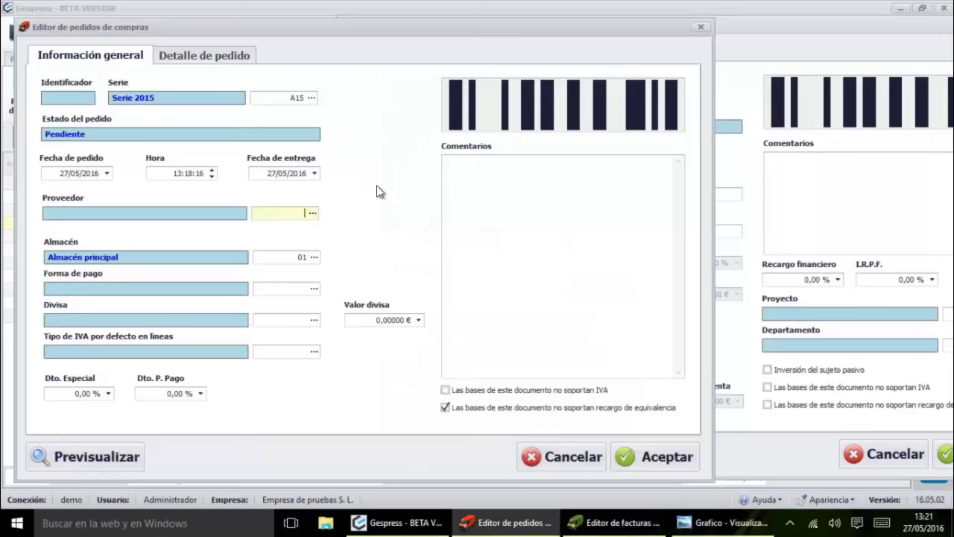
{"action": "left_click", "coordinate": [857, 41]}
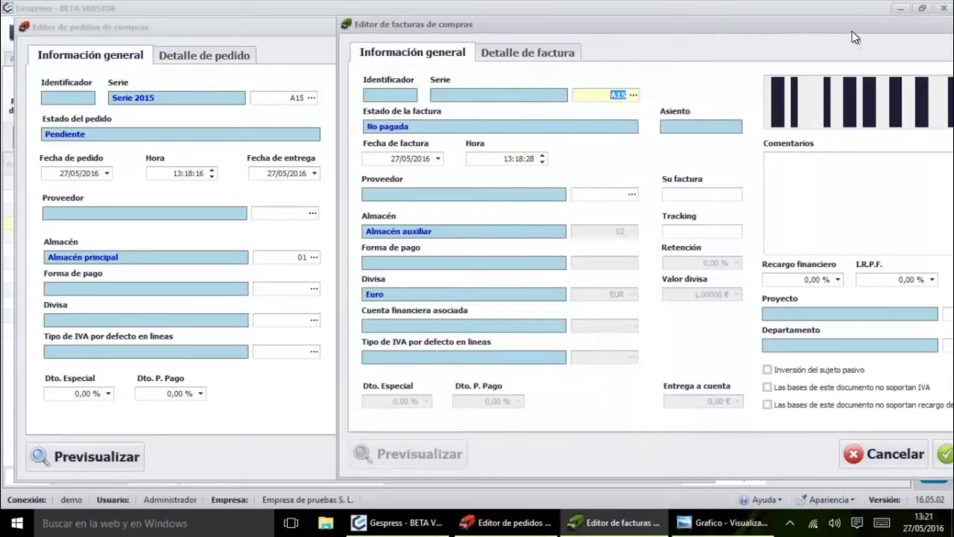
{"action": "left_click", "coordinate": [332, 27]}
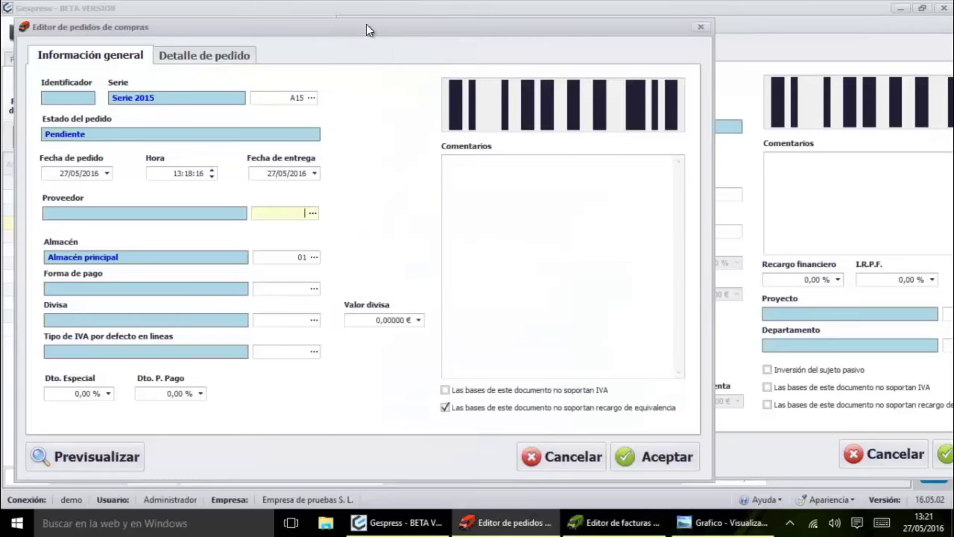
{"action": "left_click", "coordinate": [748, 32]}
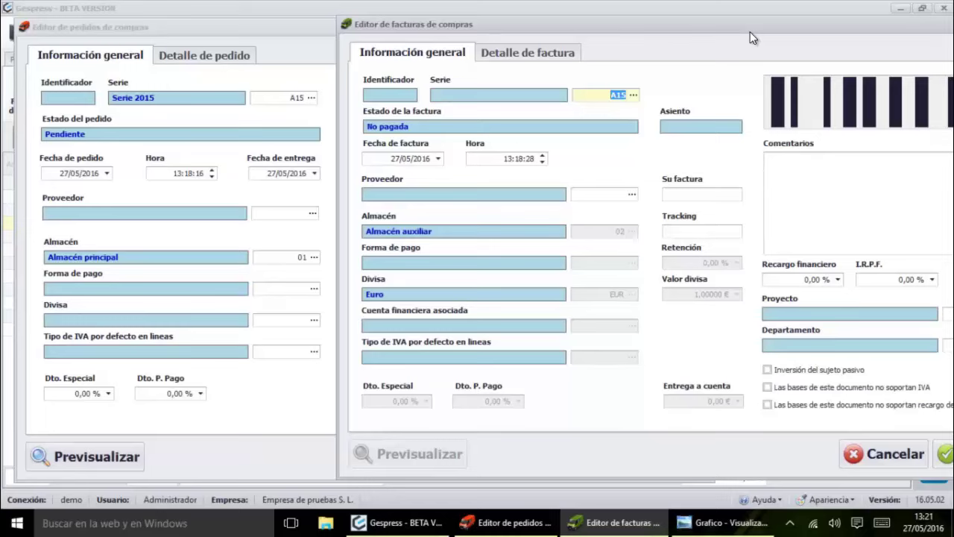
{"action": "left_click", "coordinate": [307, 29]}
{"action": "left_click", "coordinate": [811, 27]}
{"action": "mouse_move", "coordinate": [809, 28]}
{"action": "left_mouse_down"}
{"action": "mouse_move", "coordinate": [900, 69]}
{"action": "mouse_move", "coordinate": [800, 43]}
{"action": "left_mouse_up"}
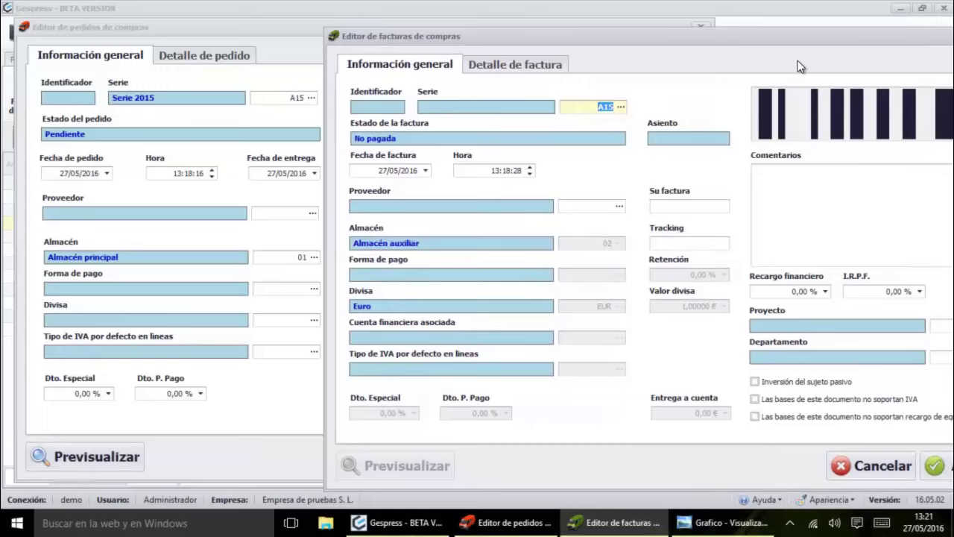
{"action": "left_click_drag", "start_coordinate": [799, 42], "coordinate": [814, 42]}
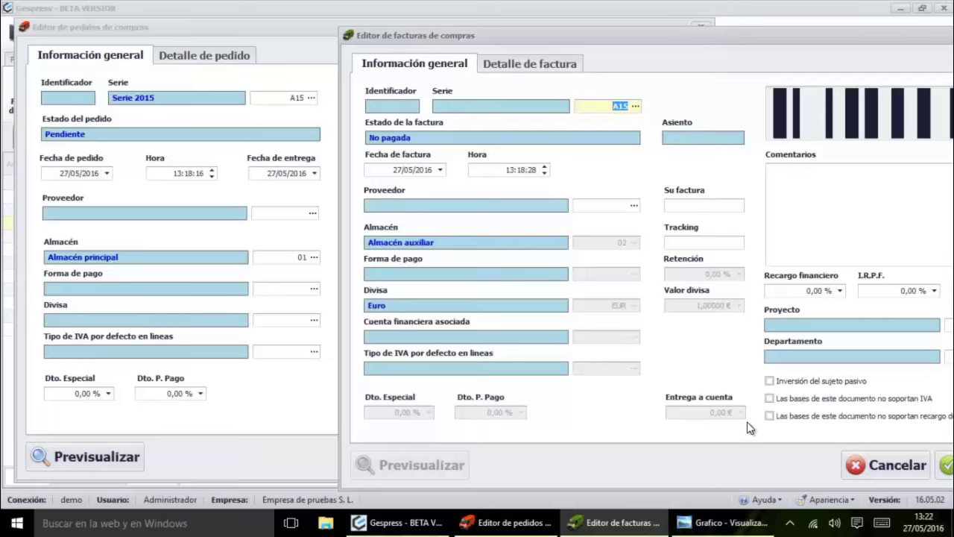
{"action": "left_click", "coordinate": [305, 24]}
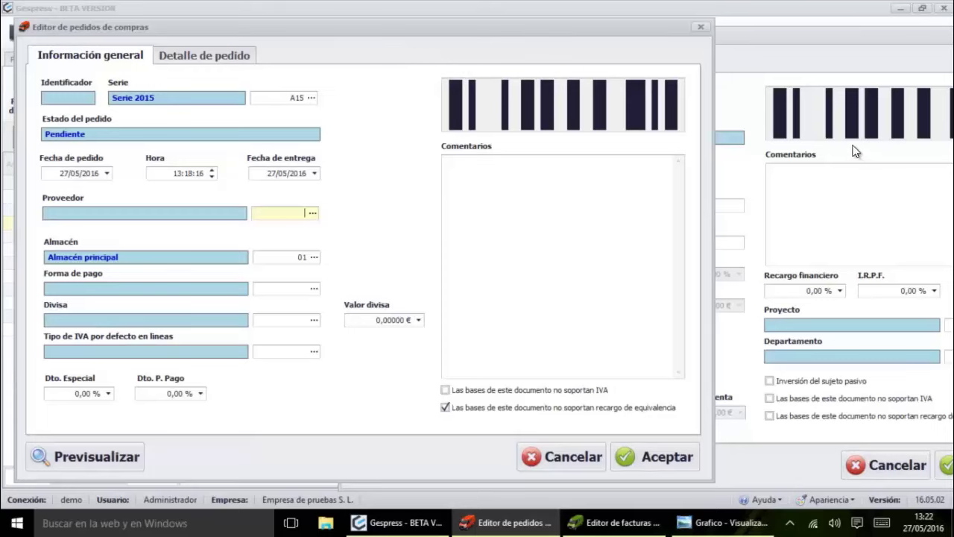
{"action": "left_click_drag", "start_coordinate": [807, 37], "coordinate": [744, 15]}
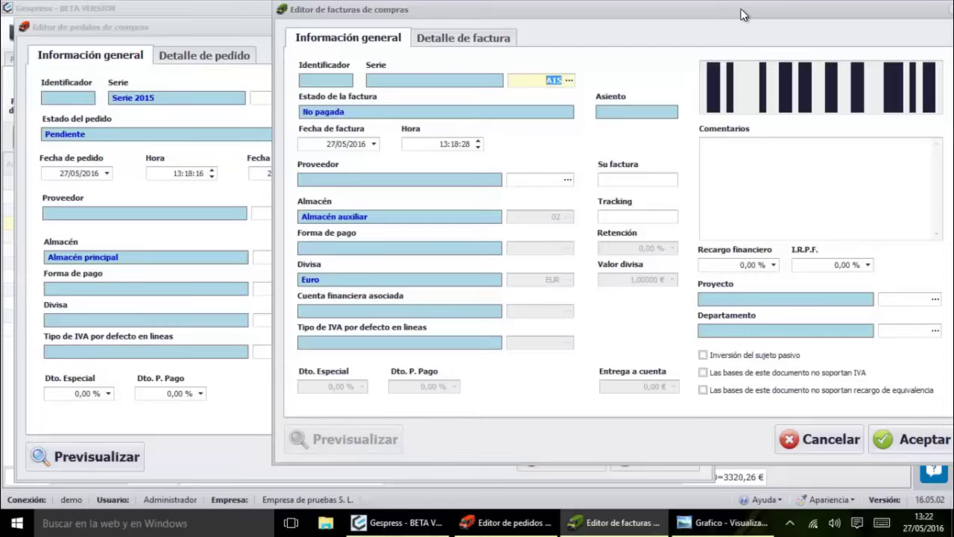
Assign Electrónica sur-europea S.A. (code 02) as the supplier of the new purchase order
{"action": "left_click", "coordinate": [242, 26]}
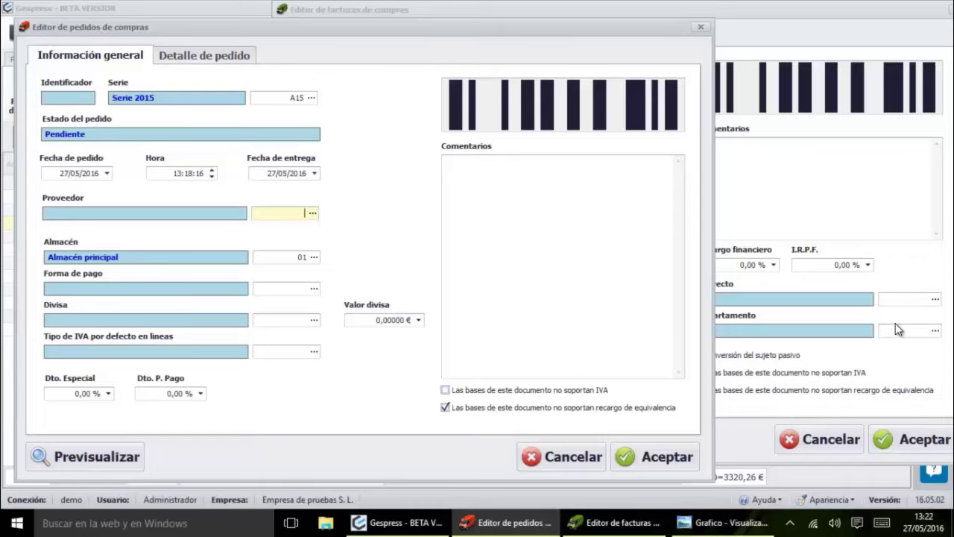
{"action": "left_click", "coordinate": [252, 56]}
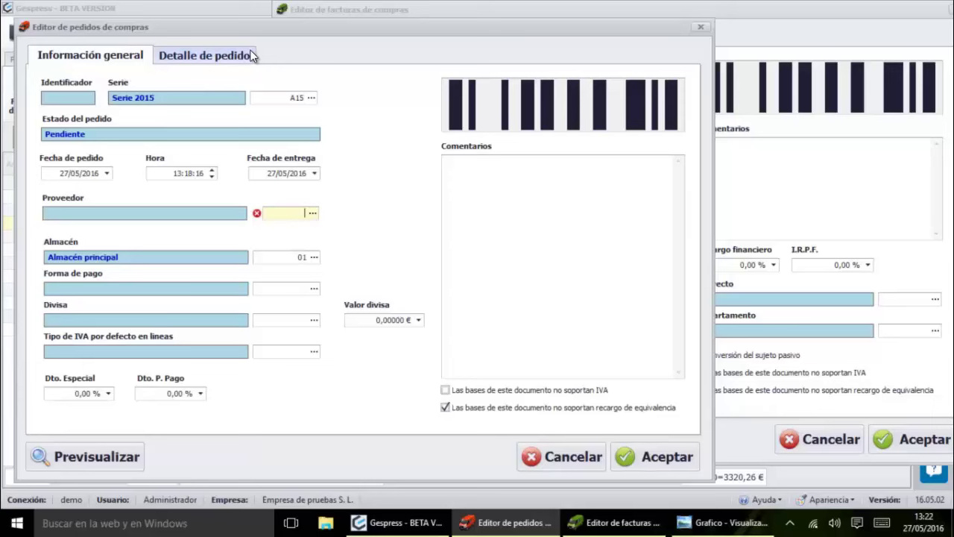
{"action": "left_click", "coordinate": [250, 53]}
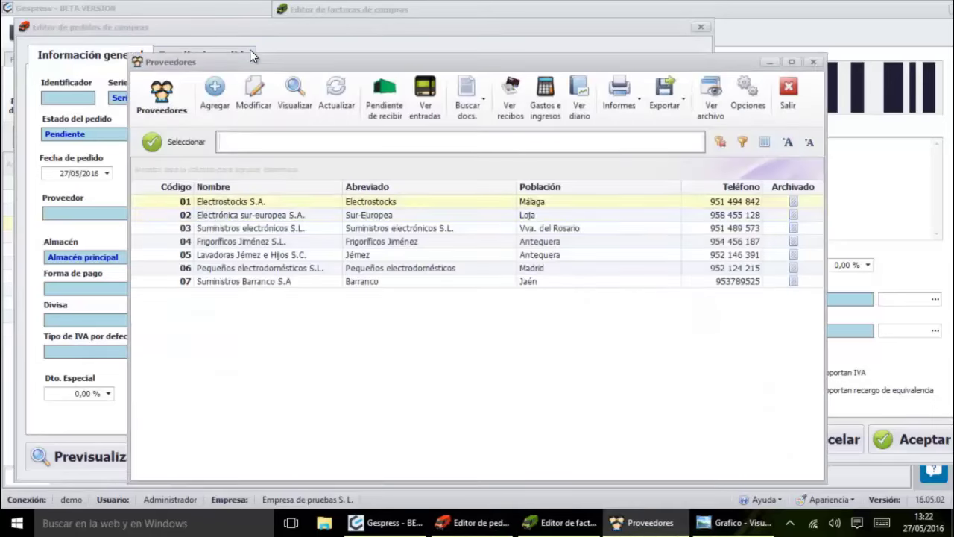
{"action": "key", "text": "Down"}
{"action": "key", "text": "Return"}
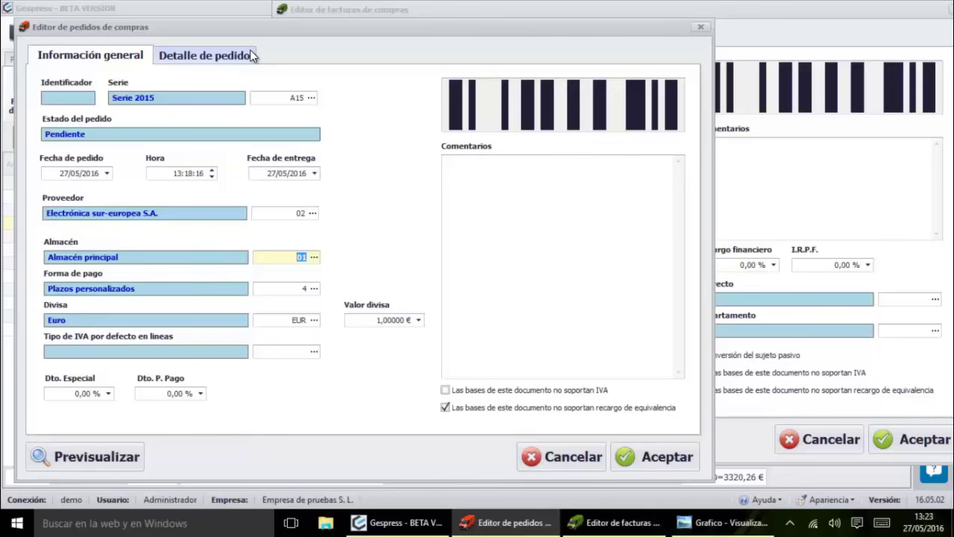
Check the default values in the purchase order options, cancel without changes and return to the open order editor
{"action": "left_click", "coordinate": [252, 9]}
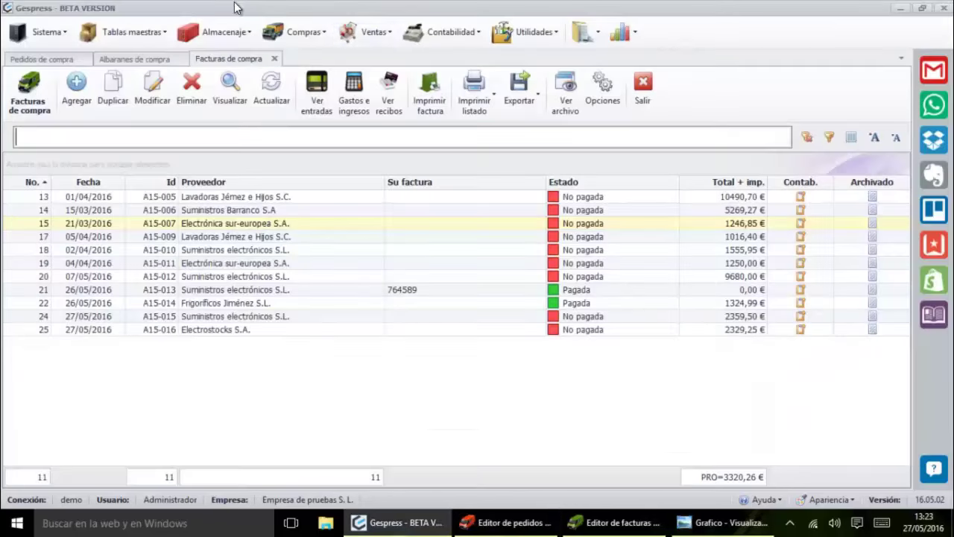
{"action": "left_click", "coordinate": [51, 57]}
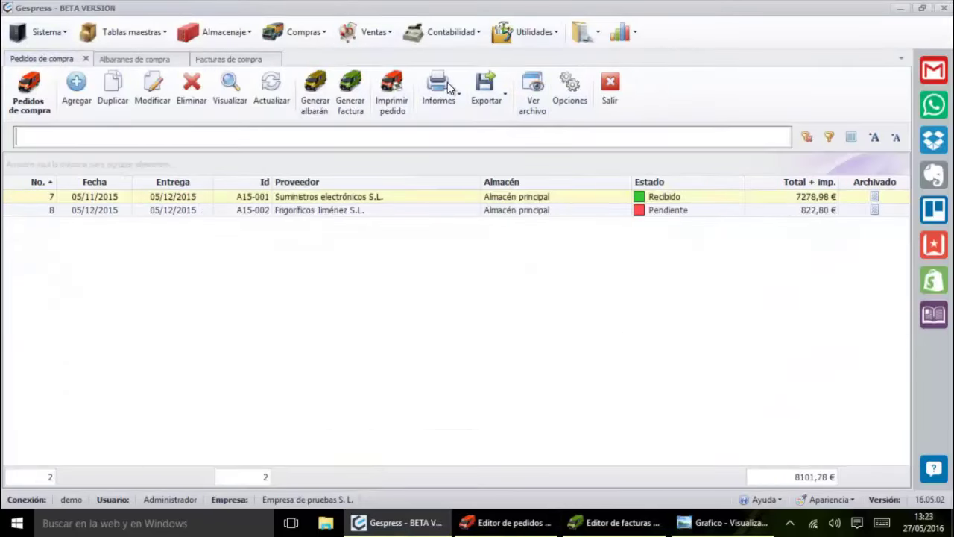
{"action": "left_click", "coordinate": [586, 92]}
{"action": "left_click", "coordinate": [467, 146]}
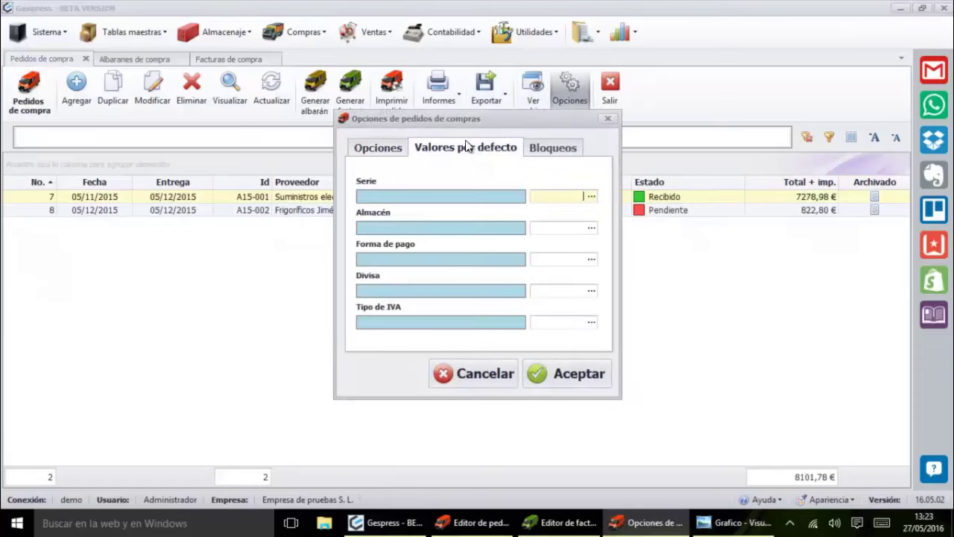
{"action": "left_click", "coordinate": [498, 381]}
{"action": "left_click", "coordinate": [511, 522]}
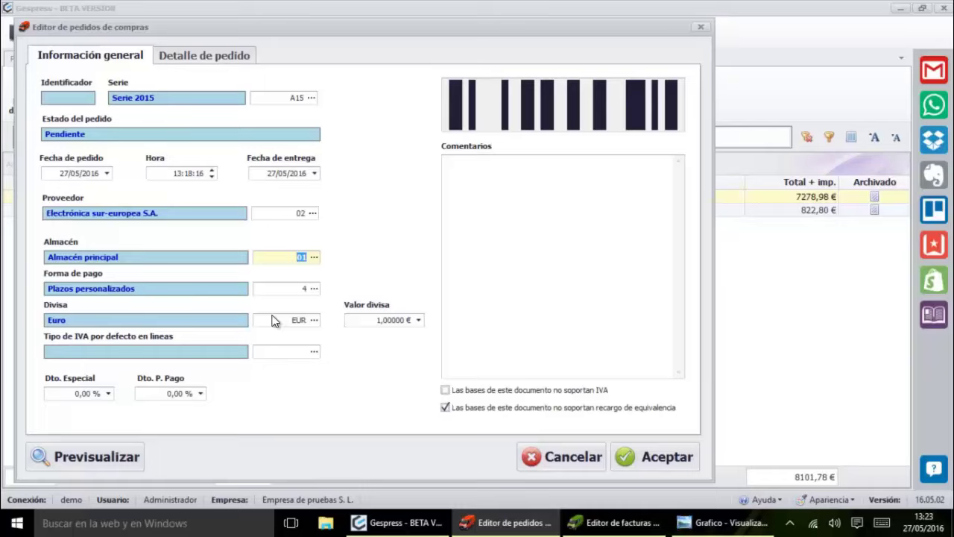
Inspect the supplier's default payment method in its commercial information, then close the supplier record
{"action": "left_click", "coordinate": [225, 208]}
{"action": "left_click", "coordinate": [330, 195]}
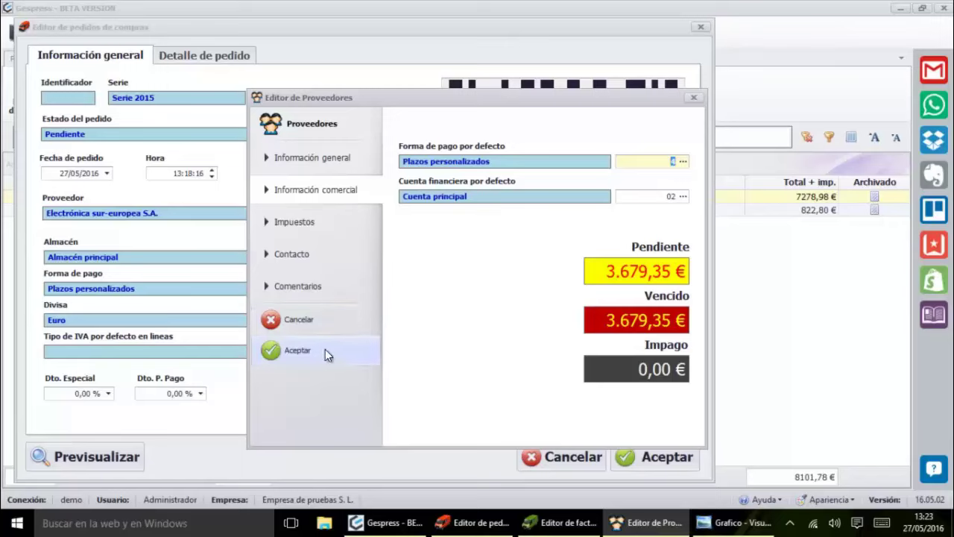
{"action": "left_click", "coordinate": [316, 329]}
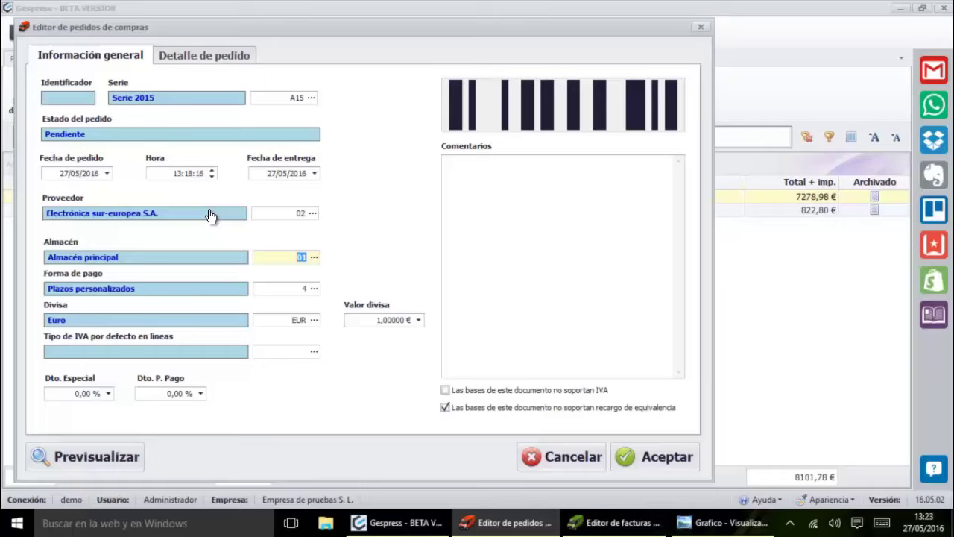
Keep the order's warehouse, payment method, currency, VAT type and discounts as filled in, and advance to the order detail
{"action": "key", "text": "Tab"}
{"action": "key", "text": "Tab"}
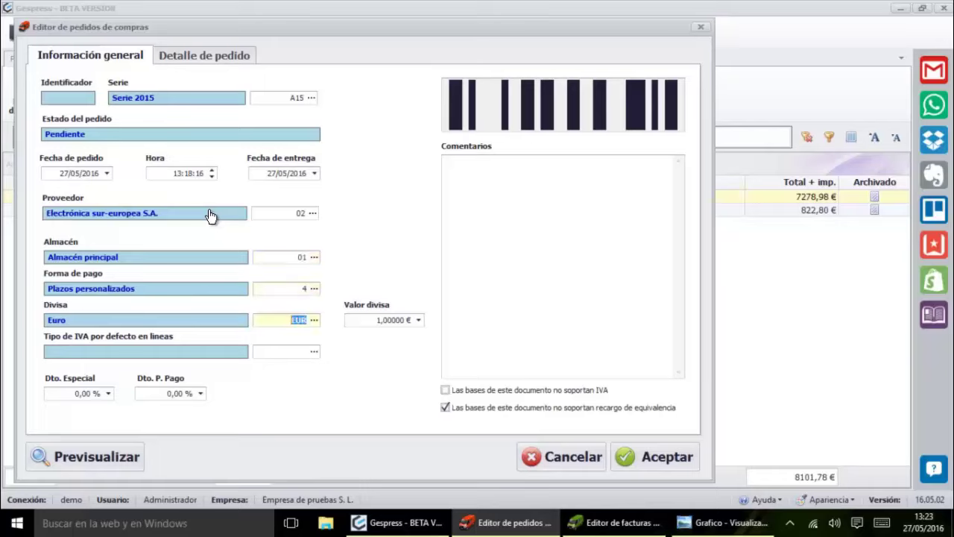
{"action": "key", "text": "Tab"}
{"action": "key", "text": "Tab"}
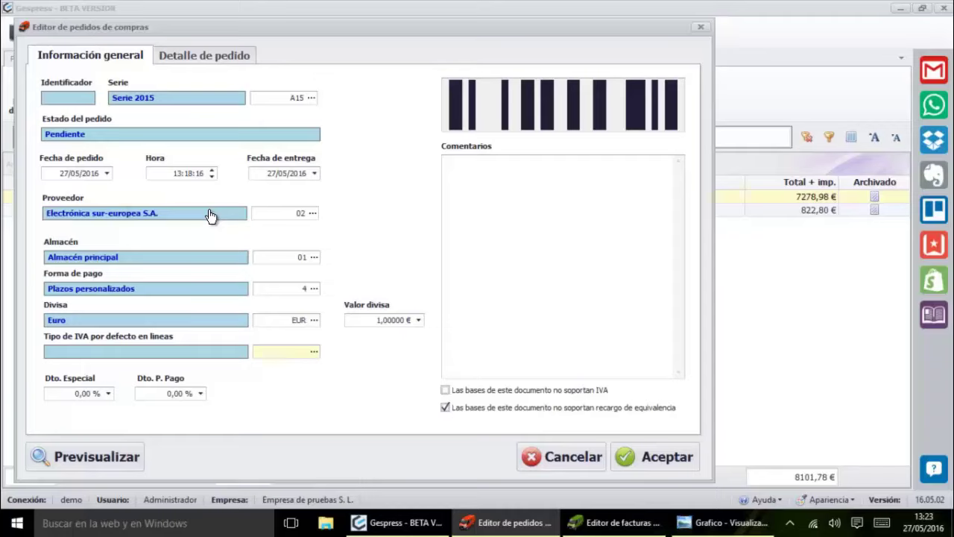
{"action": "key", "text": "Tab"}
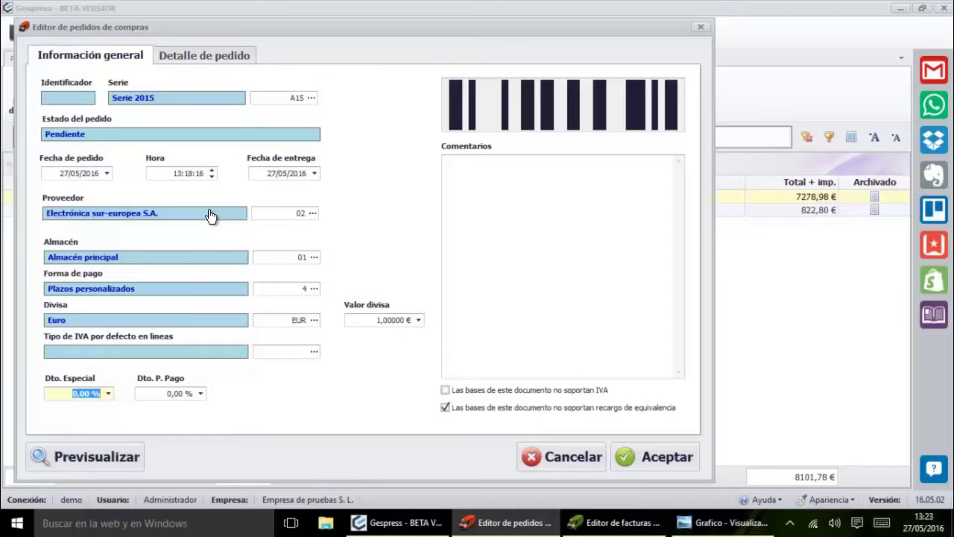
{"action": "key", "text": "Tab"}
{"action": "key", "text": "Tab"}
{"action": "key", "text": "Tab"}
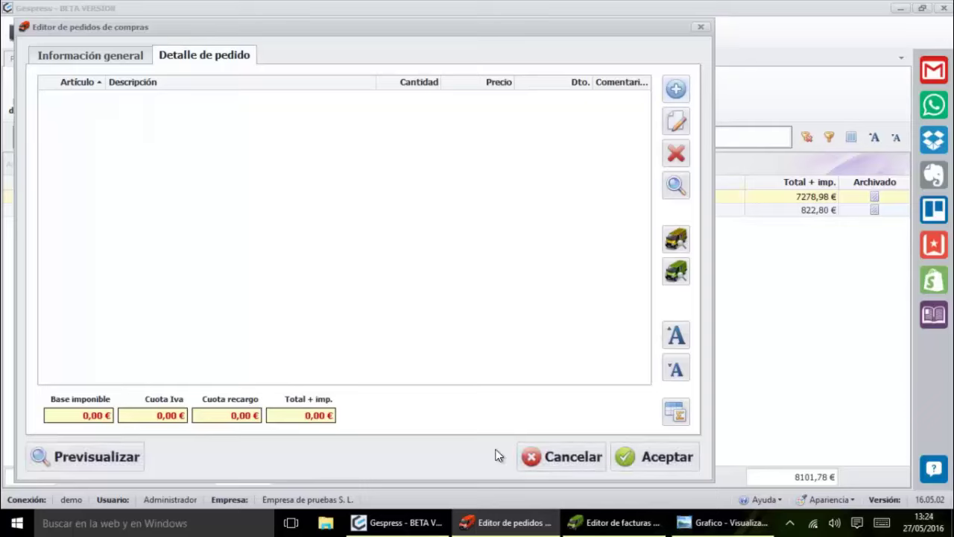
Assign supplier 02 to the purchase invoice and show its line detail for comparison before returning to the order detail
{"action": "left_click", "coordinate": [614, 522]}
{"action": "left_click", "coordinate": [443, 41]}
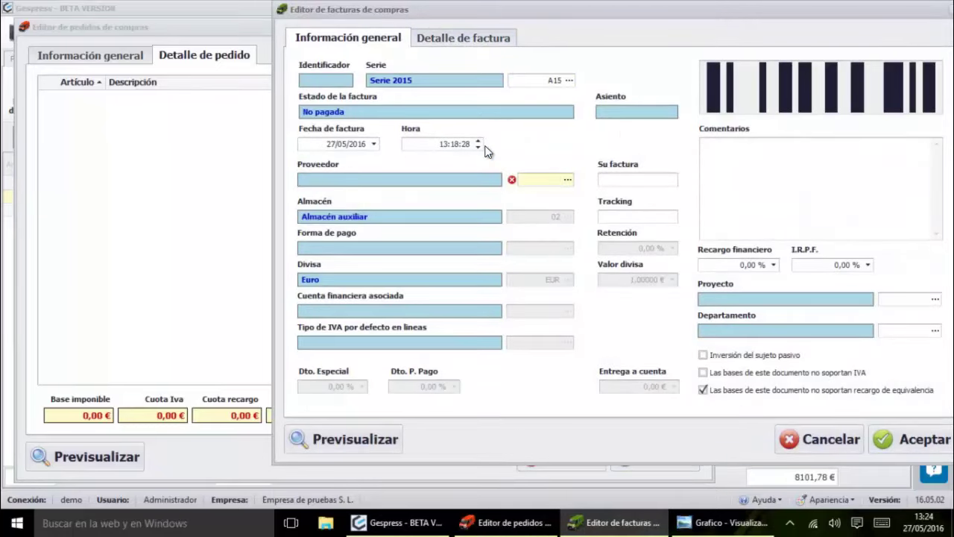
{"action": "key", "text": "Down"}
{"action": "key", "text": "Return"}
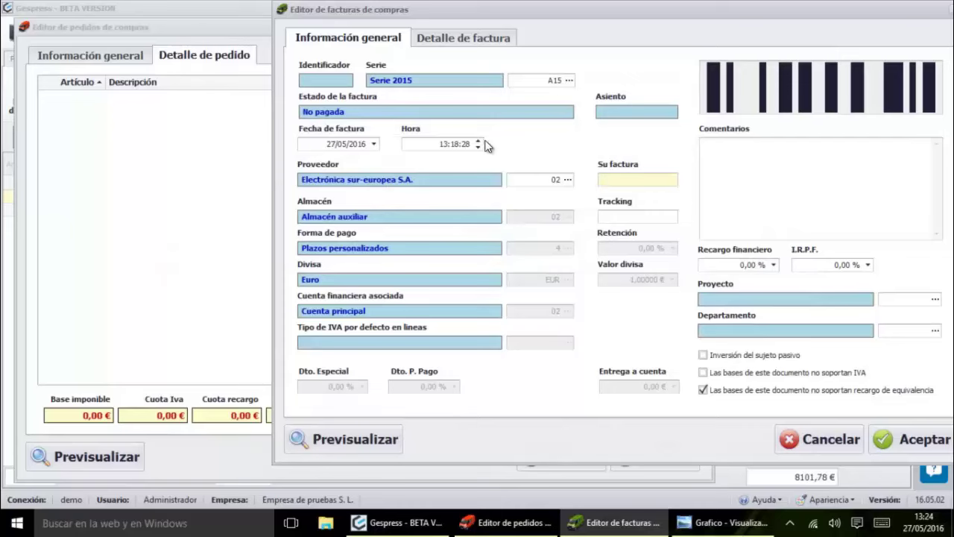
{"action": "left_click", "coordinate": [502, 39]}
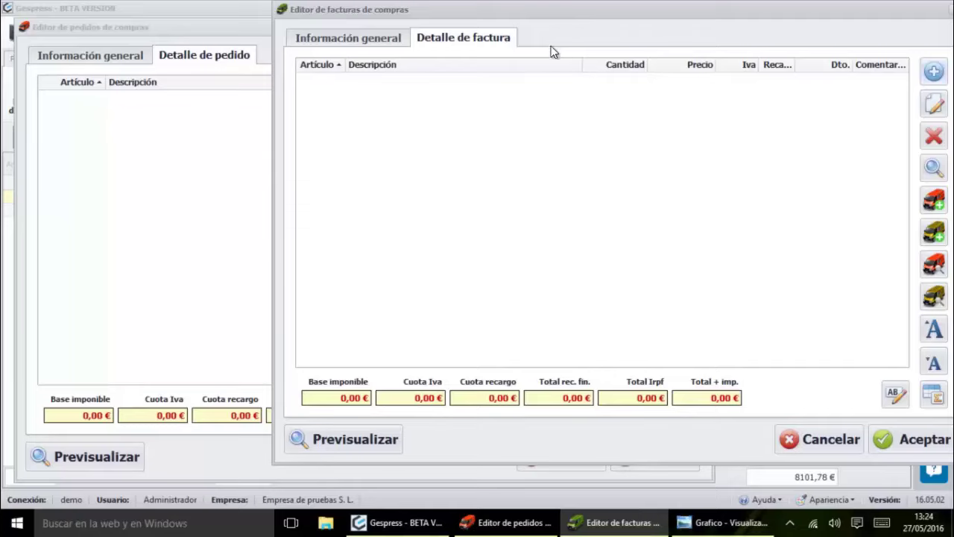
{"action": "left_click", "coordinate": [146, 27]}
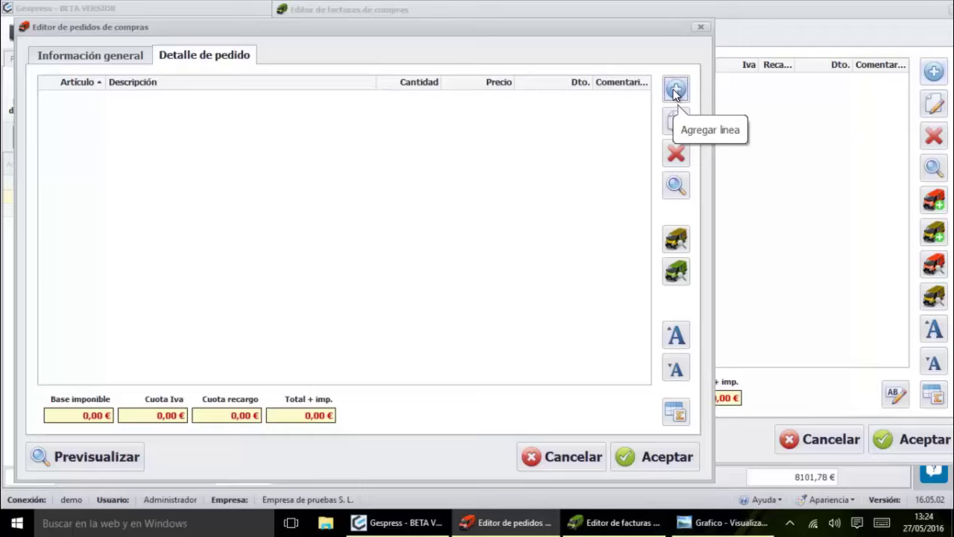
Try the order detail grid's font size controls, leaving the text larger, and slightly widen the Precio column
{"action": "left_click", "coordinate": [677, 335]}
{"action": "left_click", "coordinate": [676, 335]}
{"action": "left_click", "coordinate": [677, 367]}
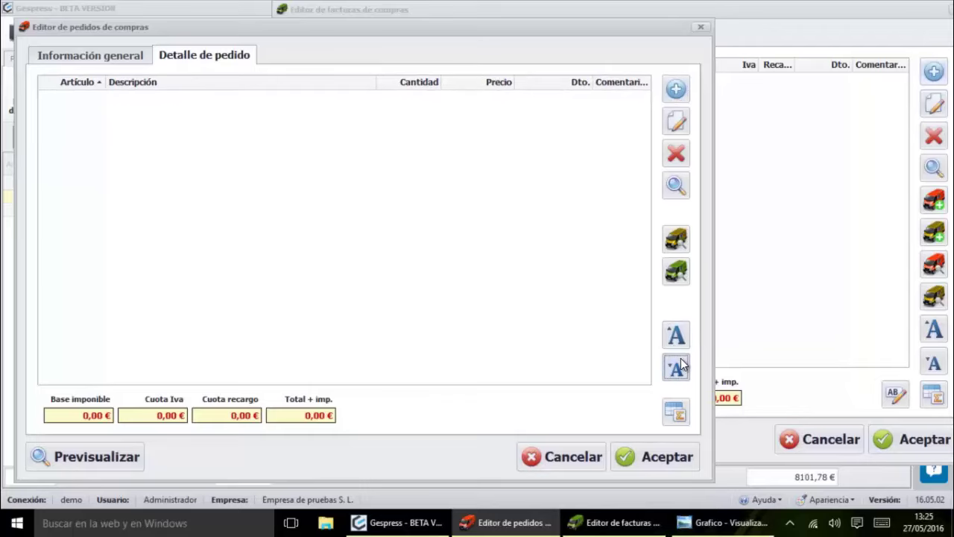
{"action": "left_click", "coordinate": [677, 366]}
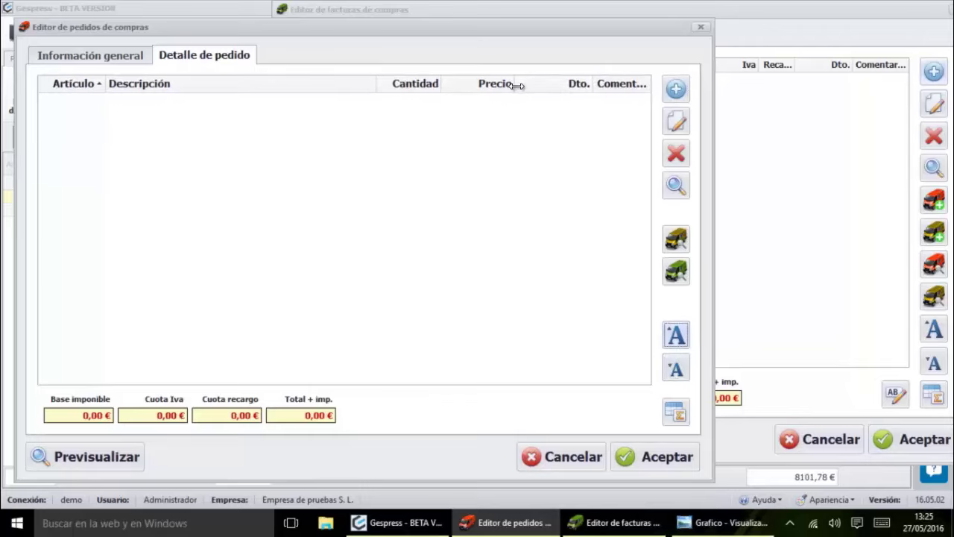
{"action": "left_click_drag", "start_coordinate": [517, 83], "coordinate": [530, 85]}
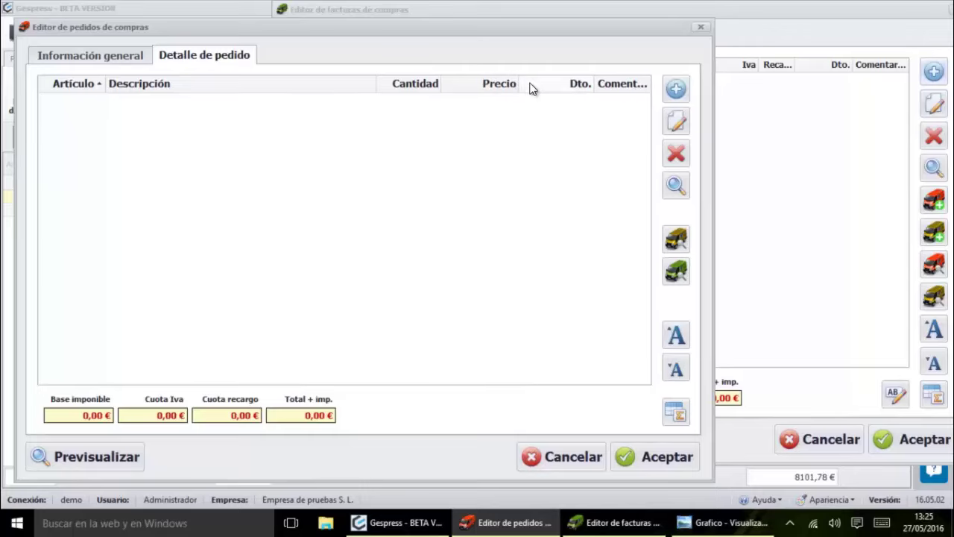
Review the additional columns available for the order detail grid without adding any
{"action": "right_click", "coordinate": [530, 85]}
{"action": "left_click", "coordinate": [571, 195]}
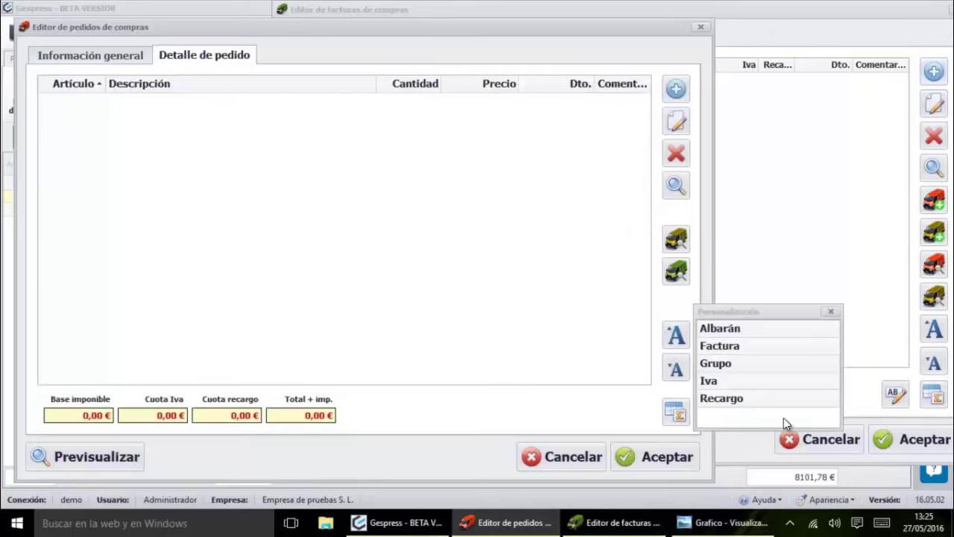
{"action": "left_click", "coordinate": [833, 311]}
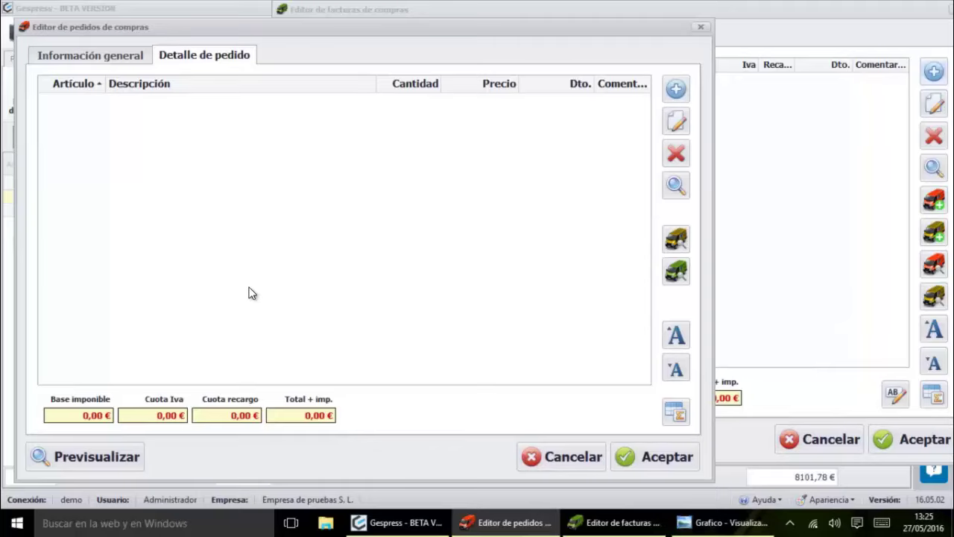
Start an order line for article 16, Cafetera multibebidas Tassimo TAS2002, with quantity 24, keeping its proposed VAT type, price and discount
{"action": "left_click", "coordinate": [677, 89]}
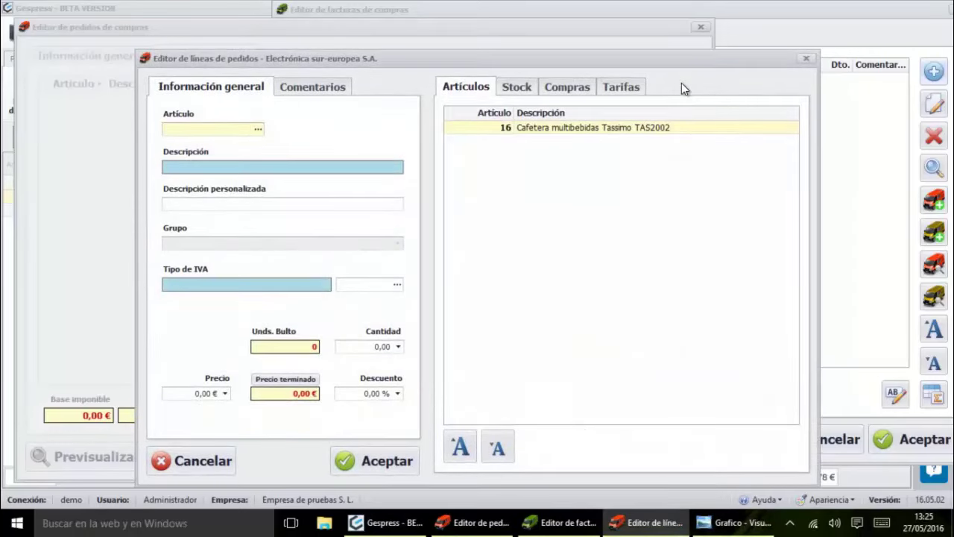
{"action": "type", "text": "16"}
{"action": "key", "text": "Return"}
{"action": "key", "text": "Return"}
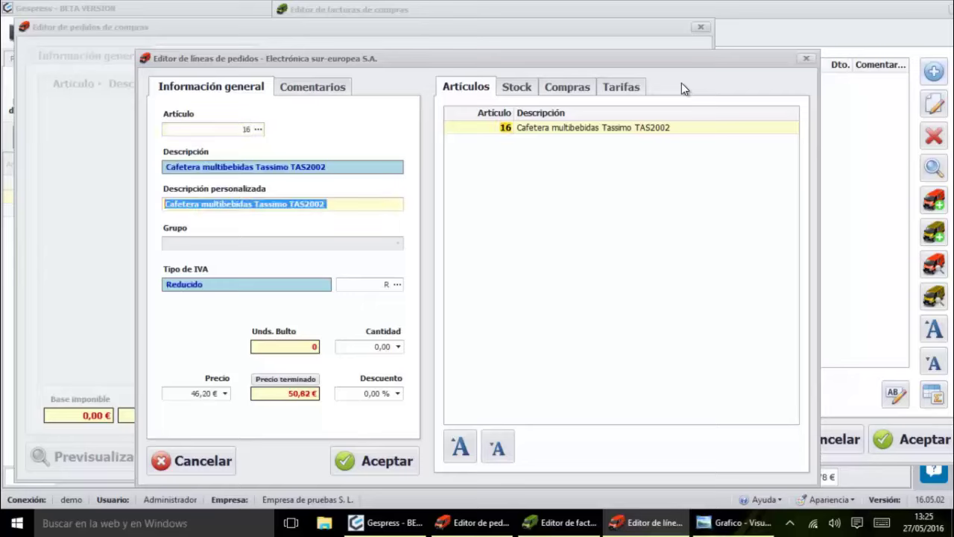
{"action": "key", "text": "Return"}
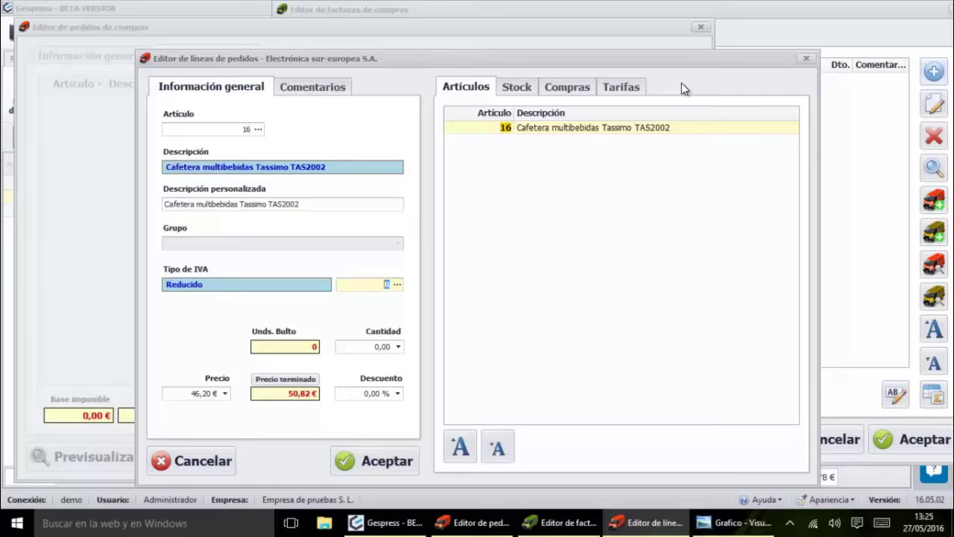
{"action": "key", "text": "Return"}
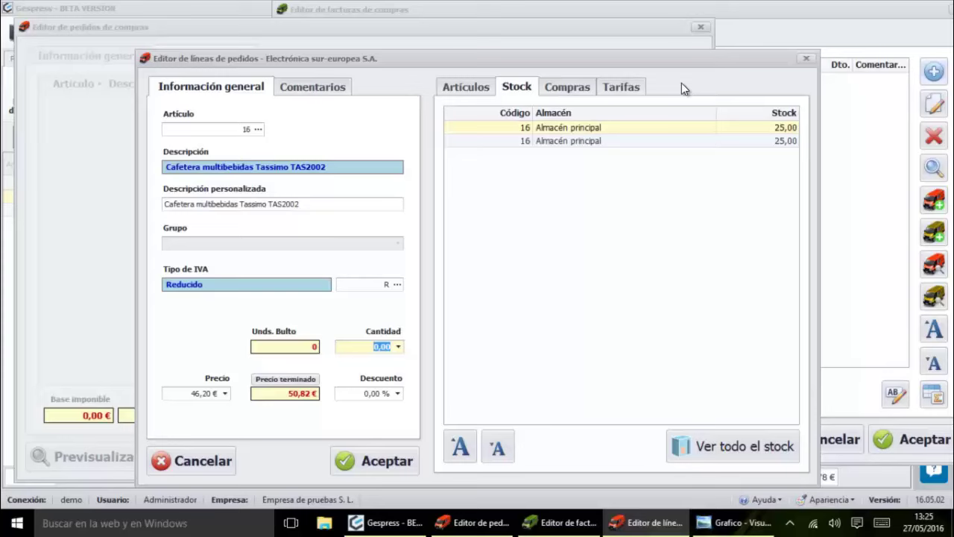
{"action": "type", "text": "24"}
{"action": "key", "text": "Return"}
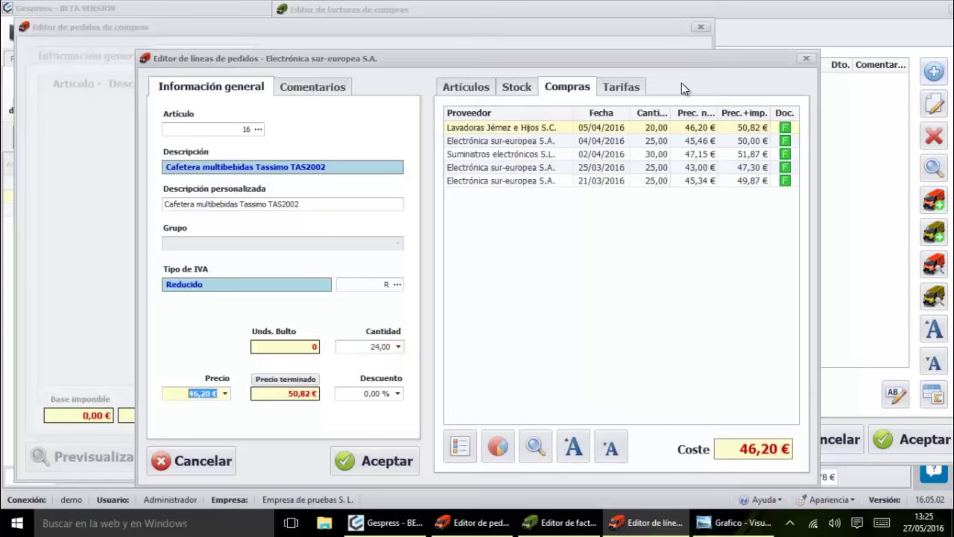
{"action": "key", "text": "Return"}
{"action": "key", "text": "Return"}
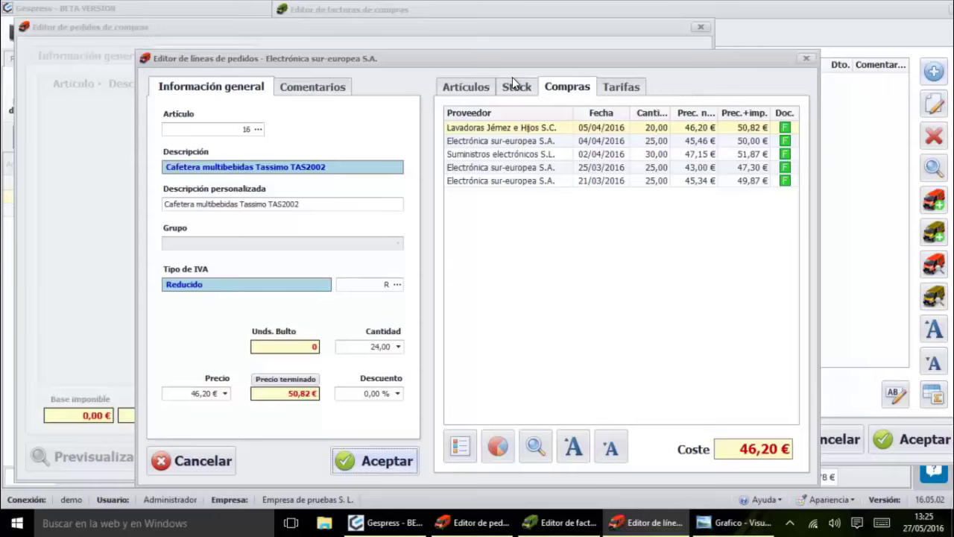
Review the order line's comments and fields together with the article's stock, previous purchases and sales rates
{"action": "left_click", "coordinate": [306, 90]}
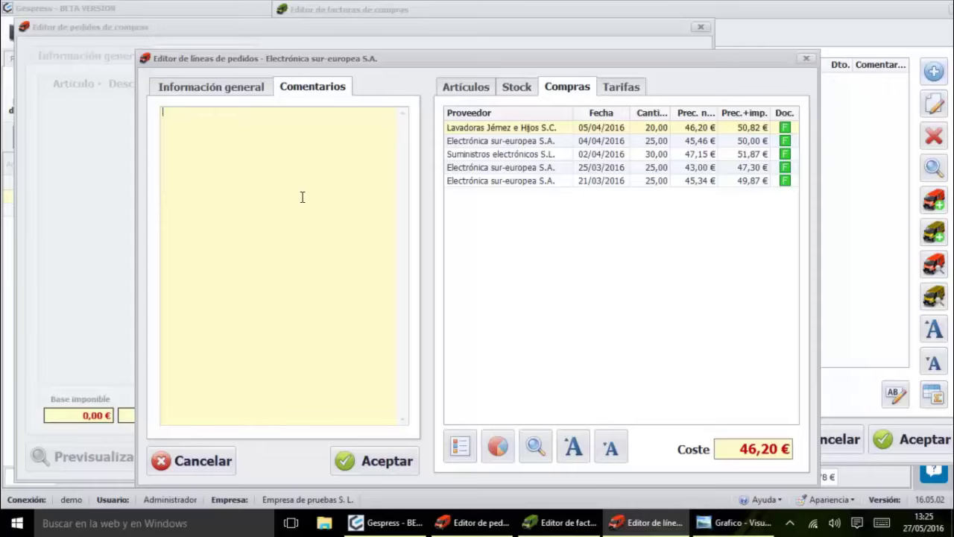
{"action": "left_click", "coordinate": [450, 91]}
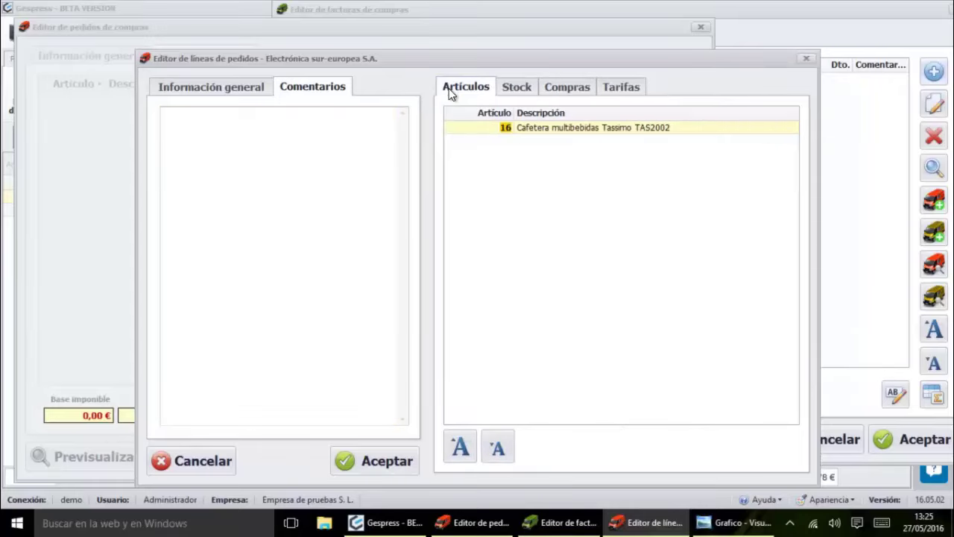
{"action": "left_click", "coordinate": [227, 89]}
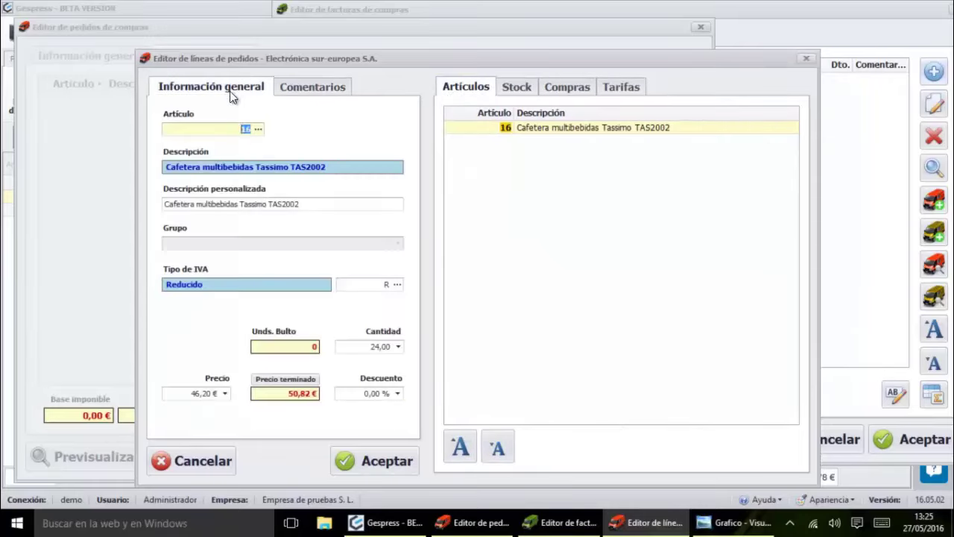
{"action": "left_click", "coordinate": [225, 132]}
{"action": "key", "text": "Tab"}
{"action": "key", "text": "Tab"}
{"action": "key", "text": "Tab"}
{"action": "key", "text": "Tab"}
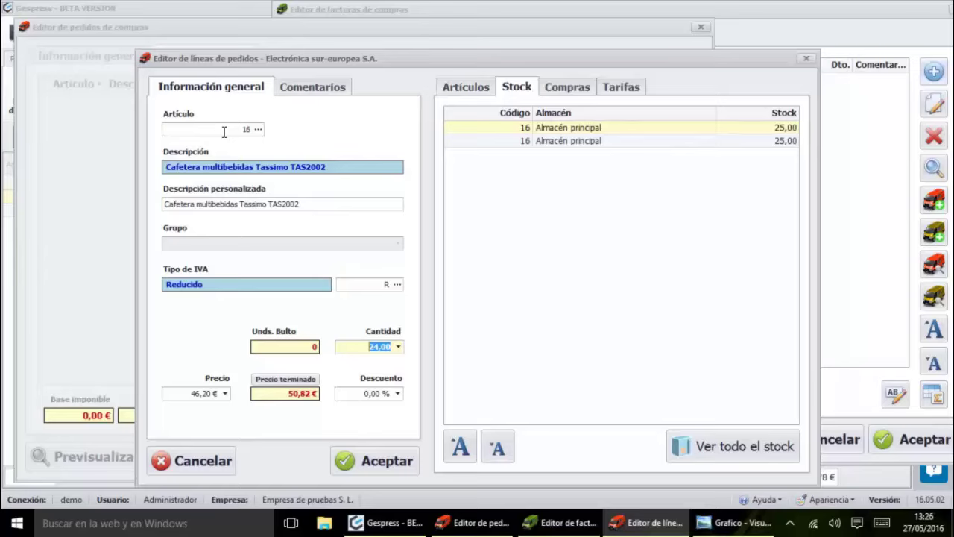
{"action": "key", "text": "Tab"}
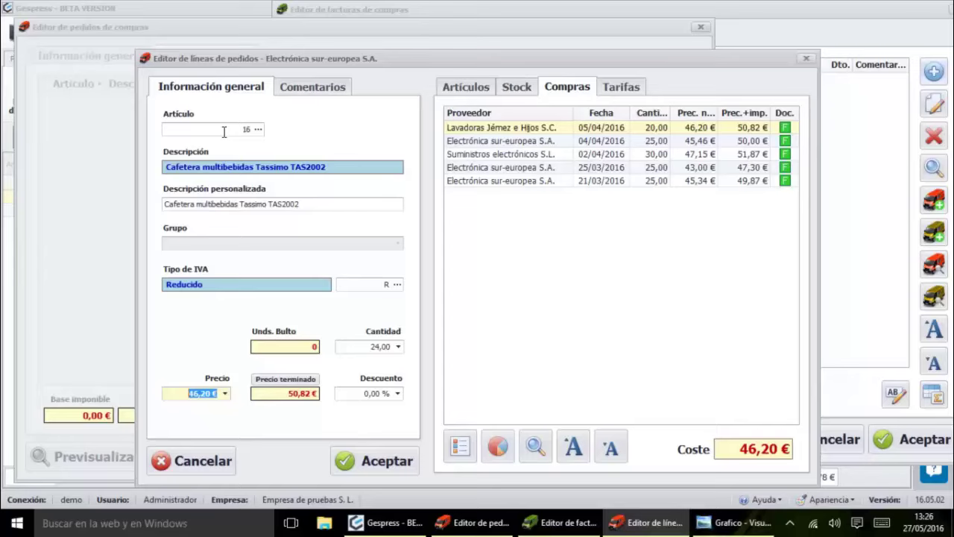
{"action": "key", "text": "Tab"}
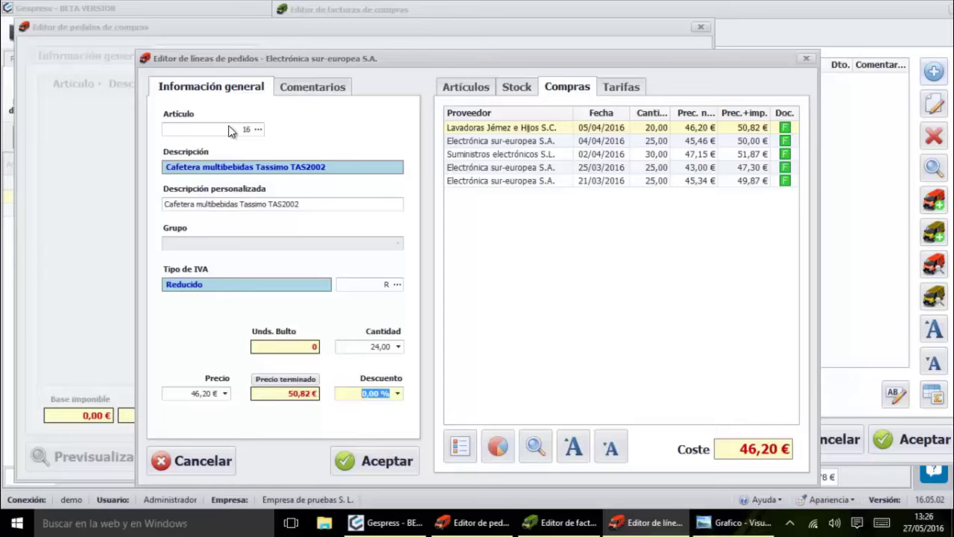
{"action": "left_click", "coordinate": [625, 88]}
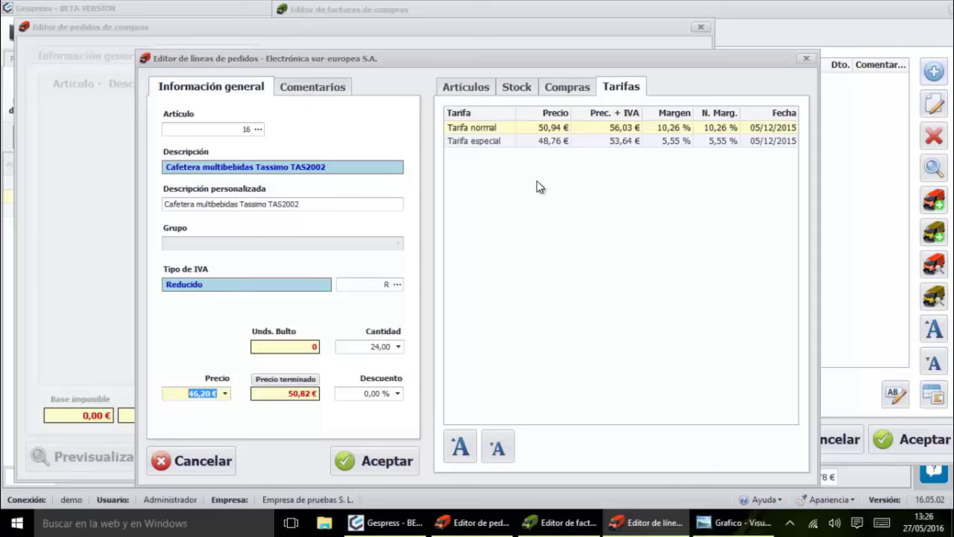
Accept the coffee maker line with its proposed price and discount, and save the purchase order
{"action": "key", "text": "Return"}
{"action": "key", "text": "Return"}
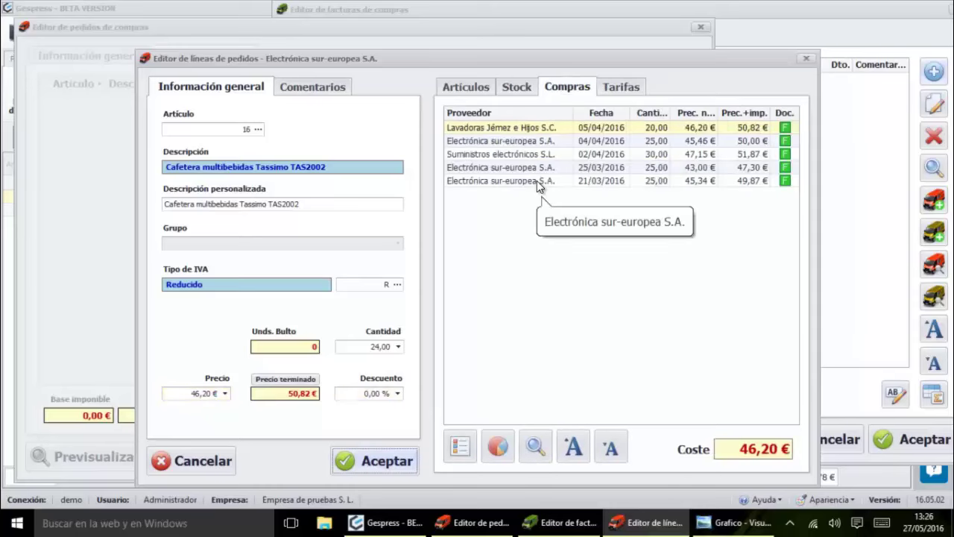
{"action": "key", "text": "Return"}
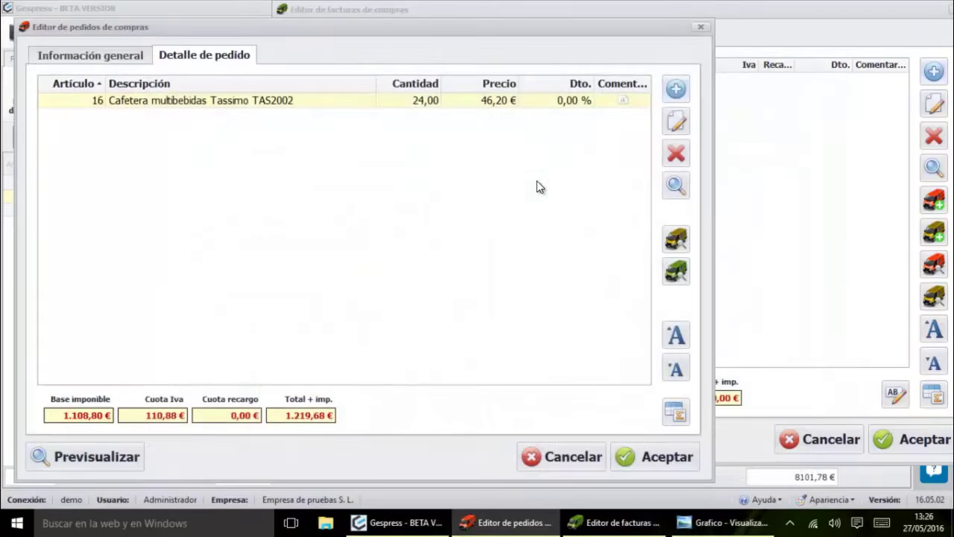
{"action": "left_click", "coordinate": [666, 457]}
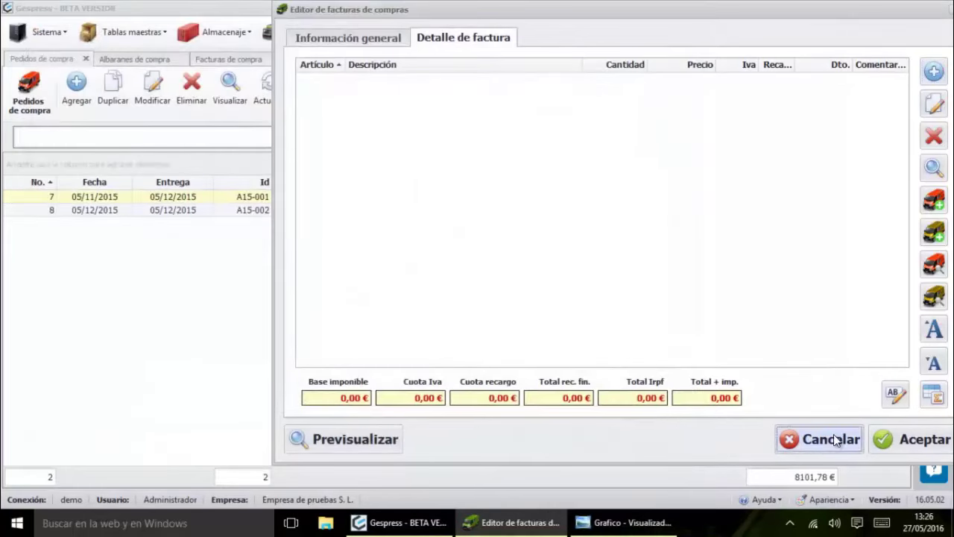
Discard the unsaved purchase invoice and switch to the list of purchase delivery notes
{"action": "left_click", "coordinate": [833, 438]}
{"action": "left_click", "coordinate": [551, 311]}
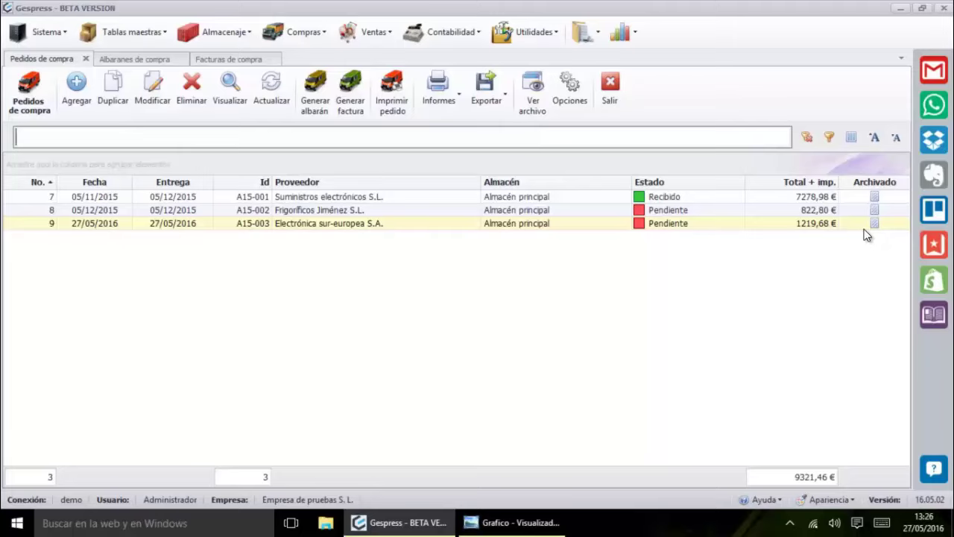
{"action": "left_click", "coordinate": [129, 58]}
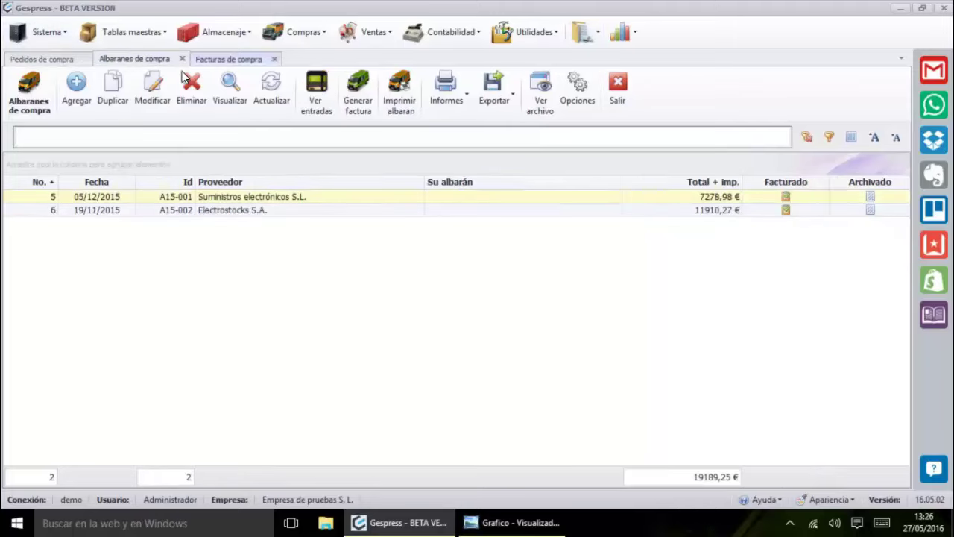
Start a new purchase delivery note in Serie 2015 (A15)
{"action": "left_click", "coordinate": [78, 83]}
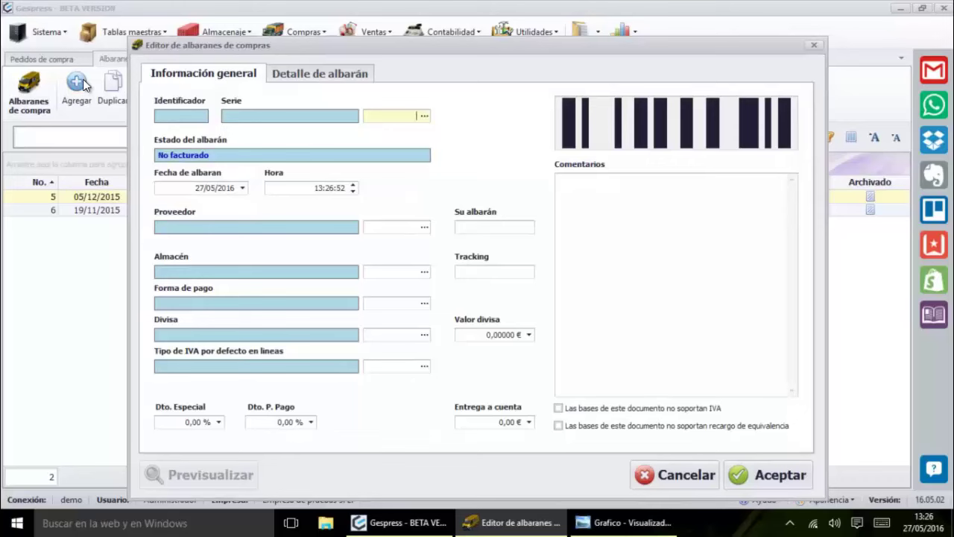
{"action": "key", "text": "Return"}
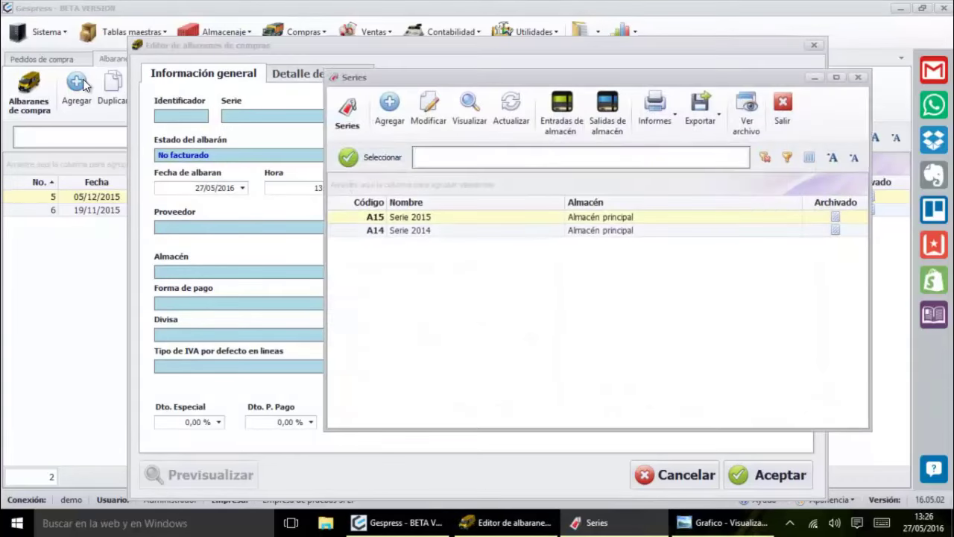
{"action": "key", "text": "Return"}
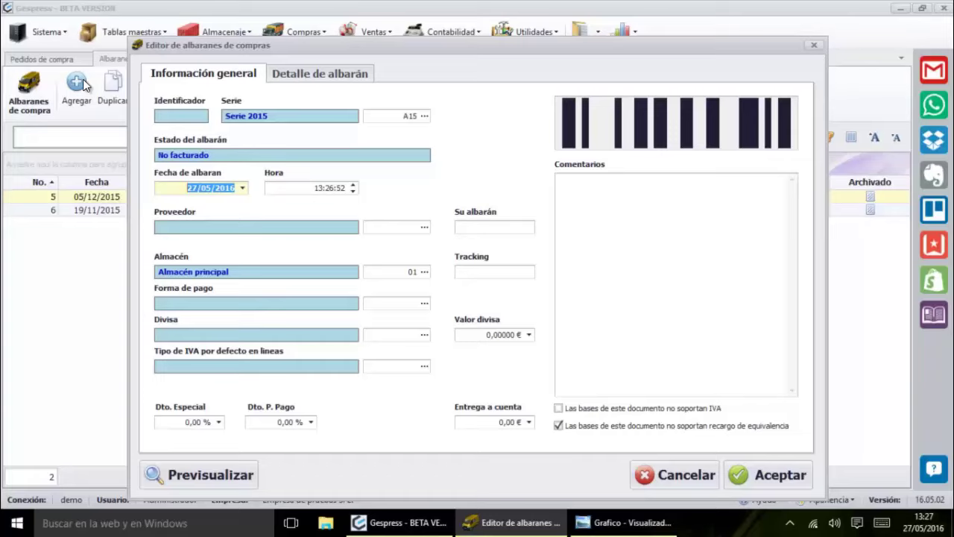
Keep the proposed date and choose supplier 03, Suministros electrónicos S.L., from the supplier list
{"action": "key", "text": "Tab"}
{"action": "key", "text": "Tab"}
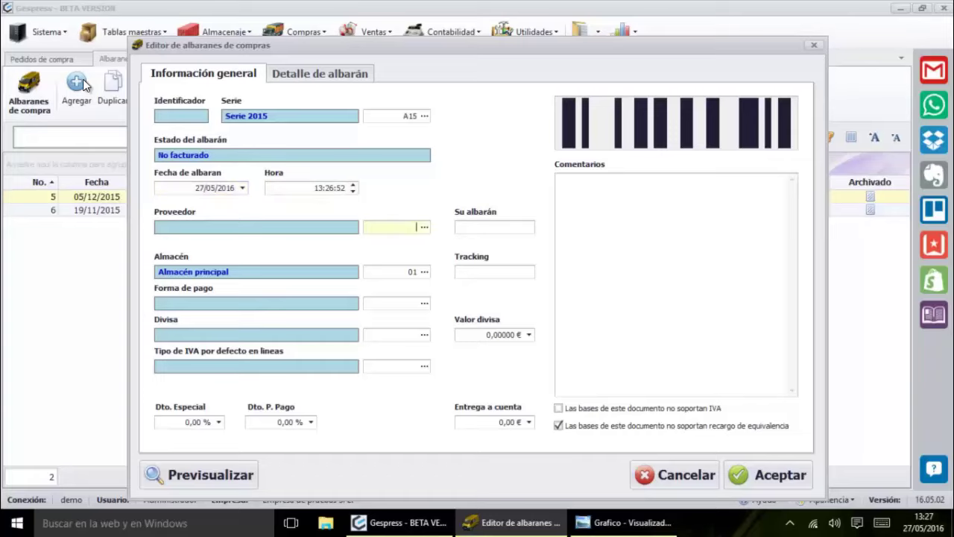
{"action": "key", "text": "F4"}
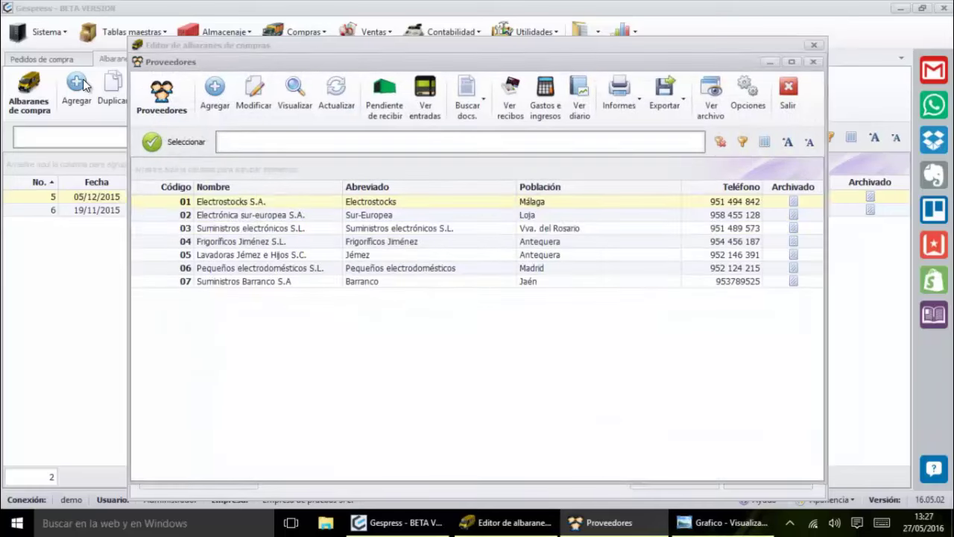
{"action": "key", "text": "Down"}
{"action": "key", "text": "Down"}
{"action": "key", "text": "Return"}
{"action": "key", "text": "Tab"}
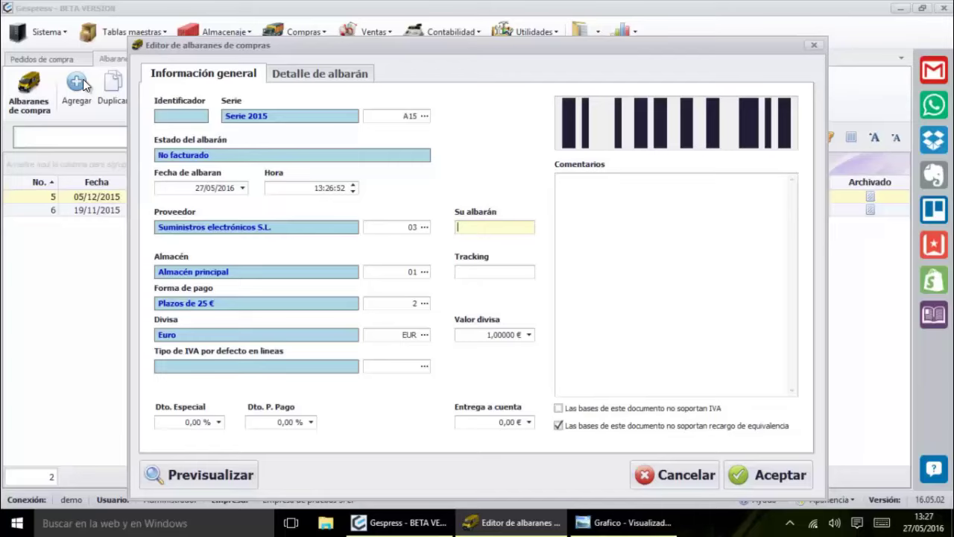
Review the supplier's delivery note reference, warehouse, tracking, payment method, currency and currency value fields of the delivery note
{"action": "key", "text": "Tab"}
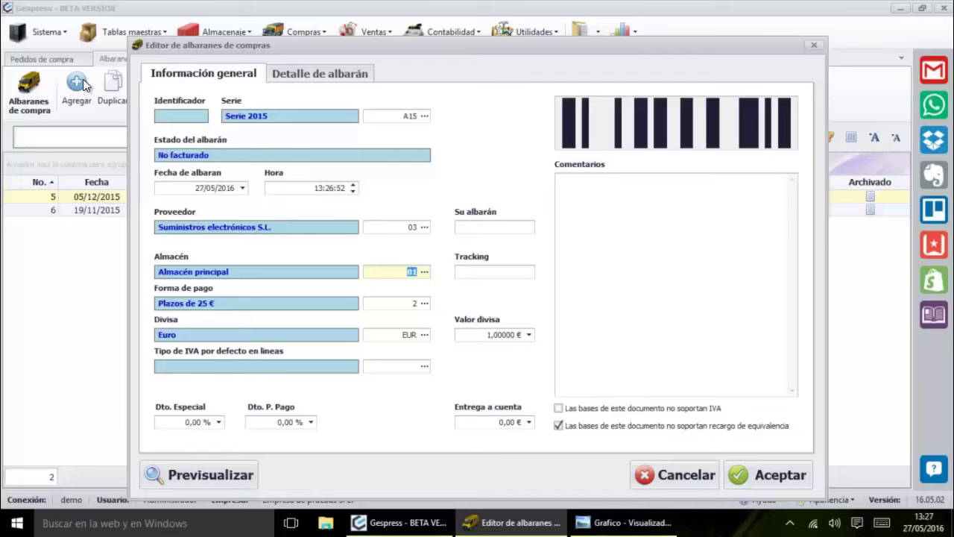
{"action": "key", "text": "Tab"}
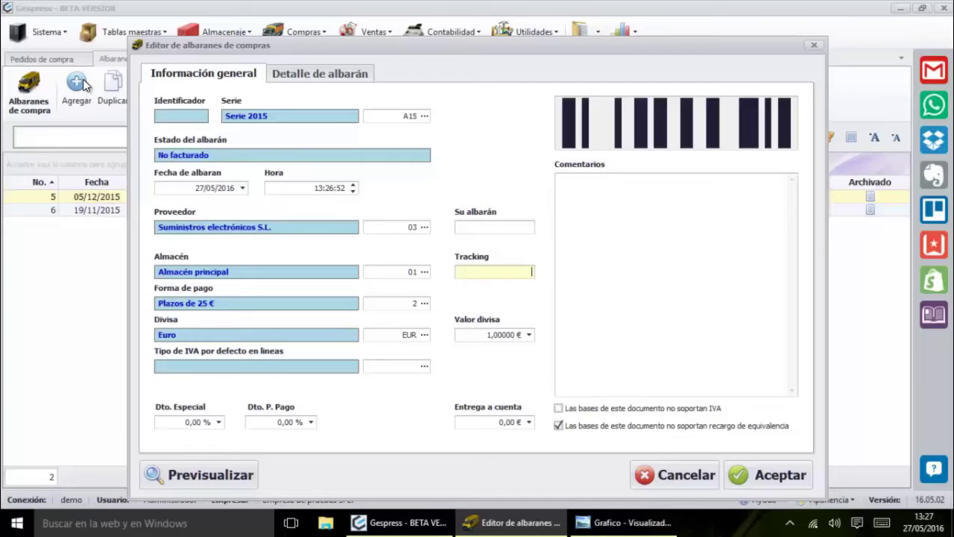
{"action": "key", "text": "Tab"}
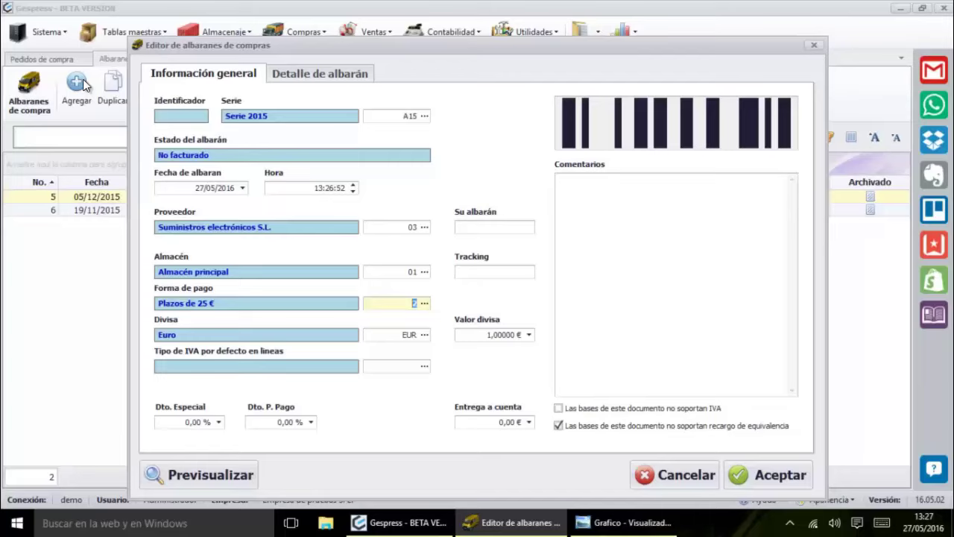
{"action": "key", "text": "Tab"}
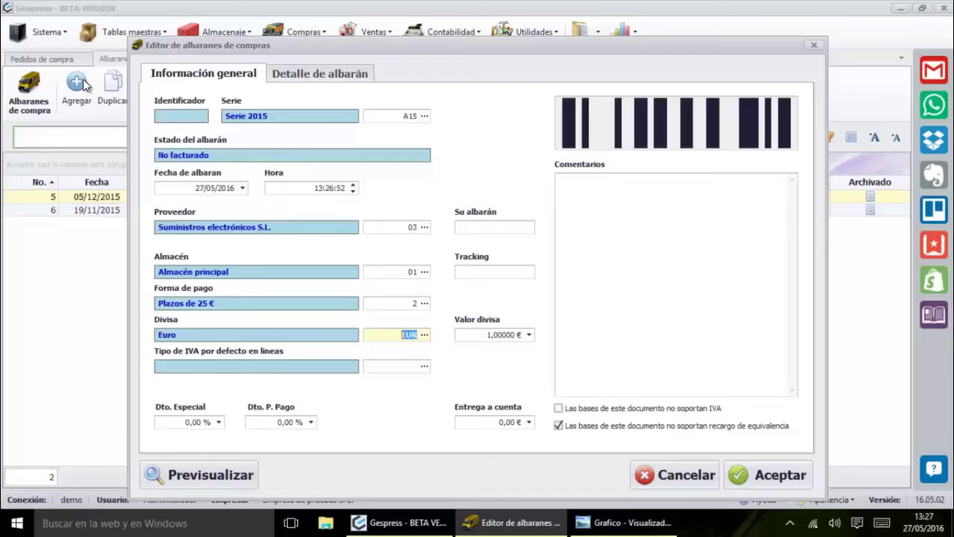
{"action": "key", "text": "Tab"}
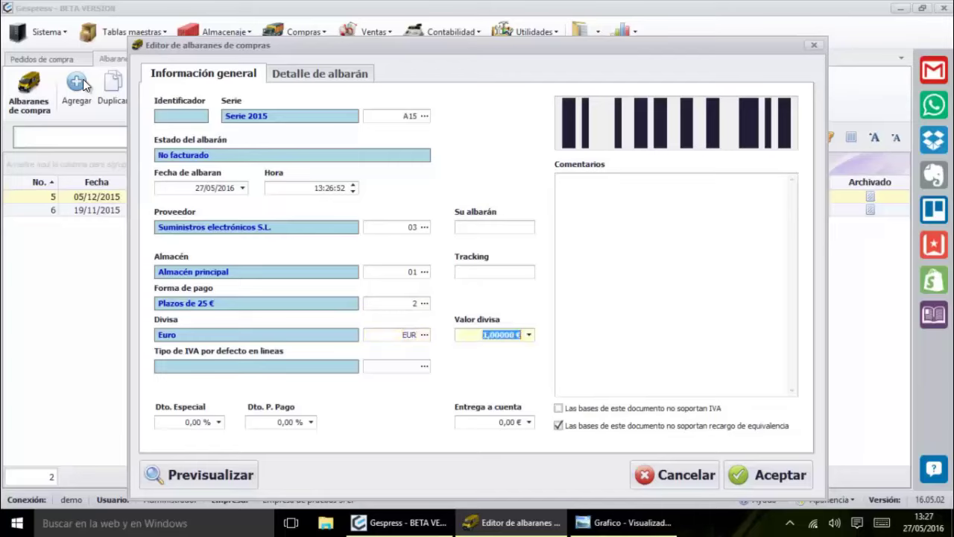
Inspect the supplier's commercial information and default financial account, and close both records without saving
{"action": "double_click", "coordinate": [245, 229]}
{"action": "left_click", "coordinate": [297, 190]}
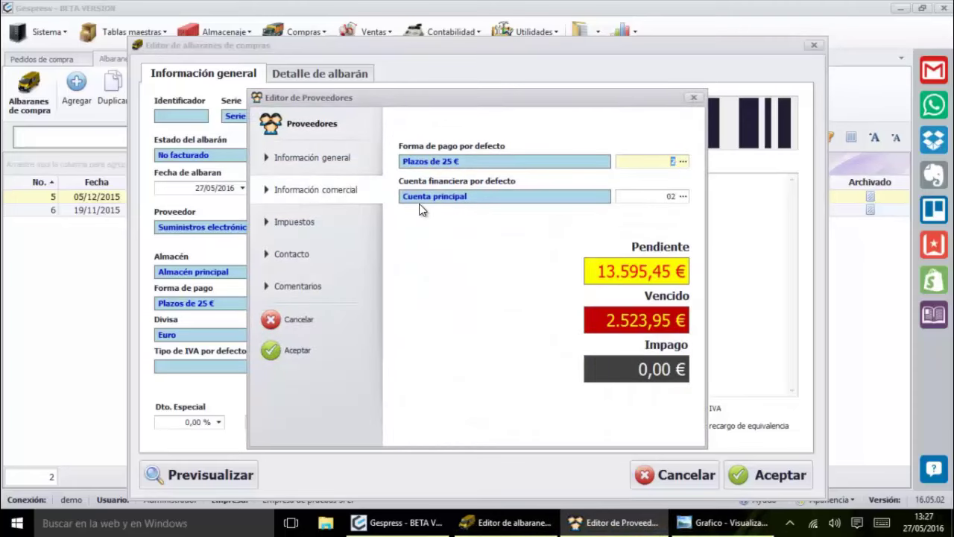
{"action": "double_click", "coordinate": [486, 207]}
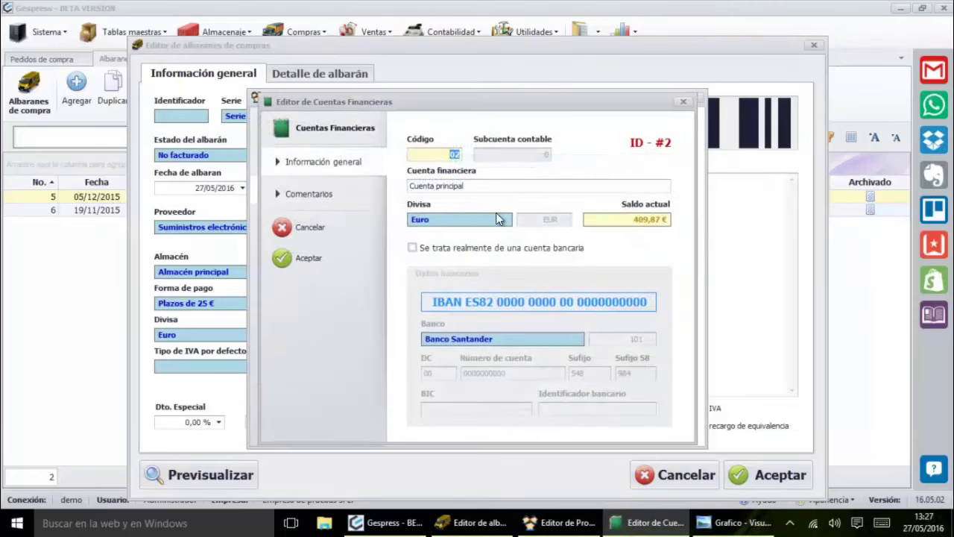
{"action": "left_click", "coordinate": [322, 220]}
{"action": "left_click", "coordinate": [329, 322]}
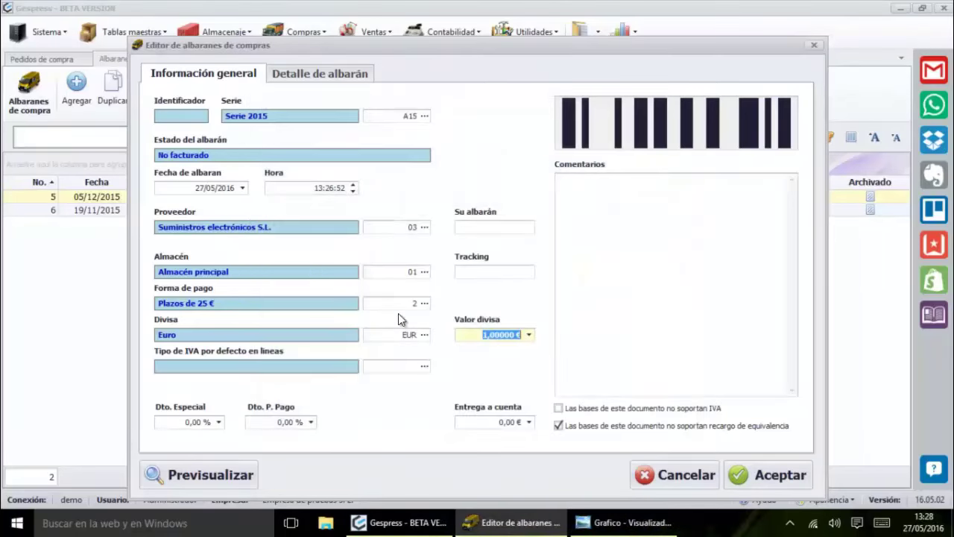
Review the delivery note's default line VAT type, special and prompt-payment discounts, and payment on account fields
{"action": "key", "text": "Tab"}
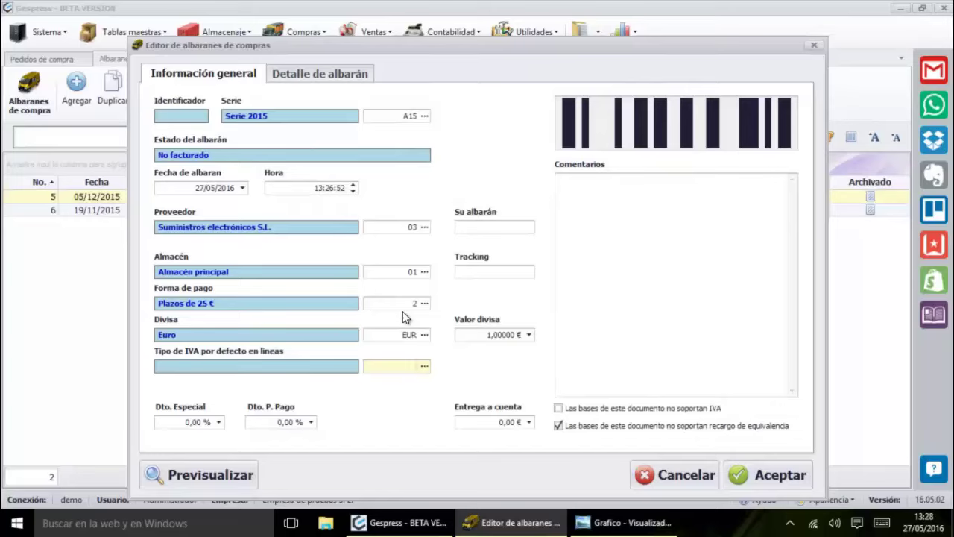
{"action": "key", "text": "Tab"}
{"action": "key", "text": "Tab"}
{"action": "key", "text": "Tab"}
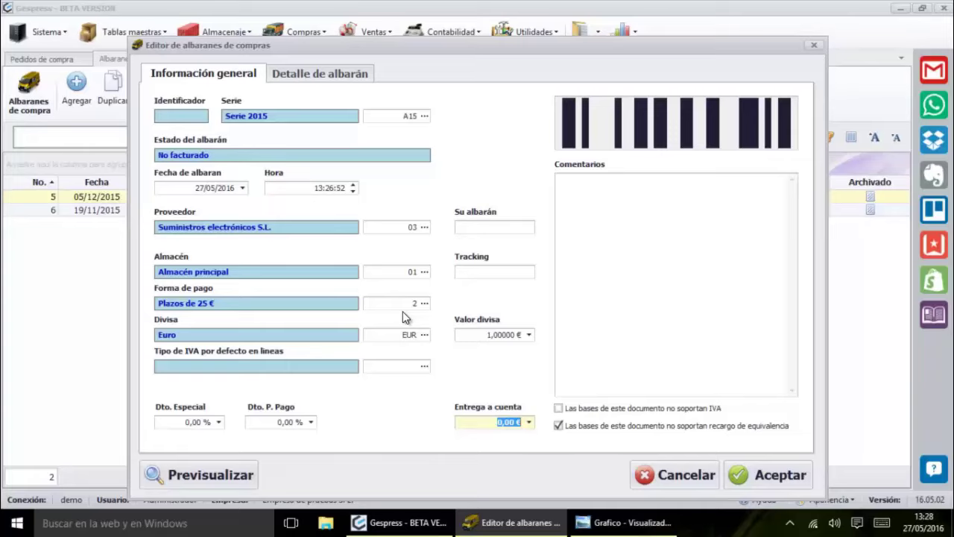
Display the delivery note's detail and try the grid's text size controls, leaving the text one size larger
{"action": "left_click", "coordinate": [281, 78]}
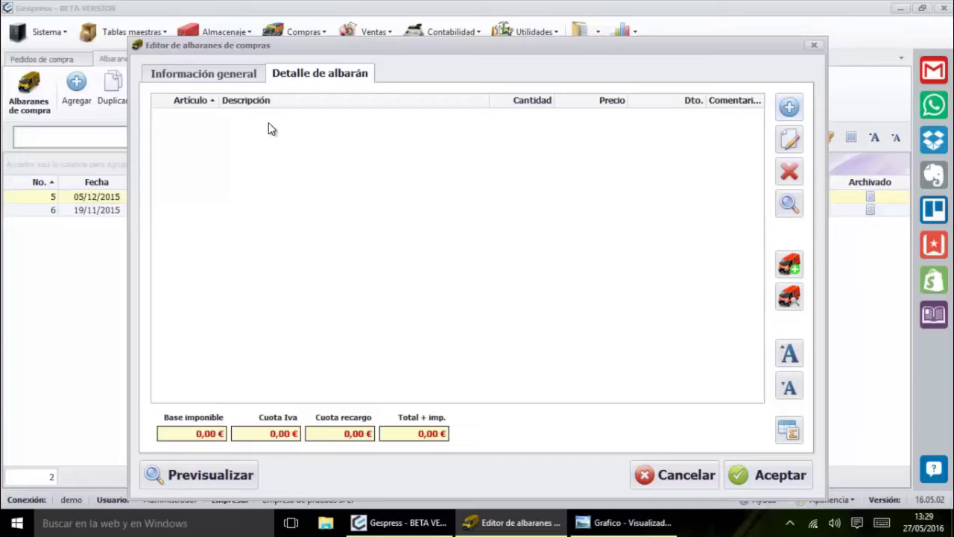
{"action": "left_click", "coordinate": [789, 354]}
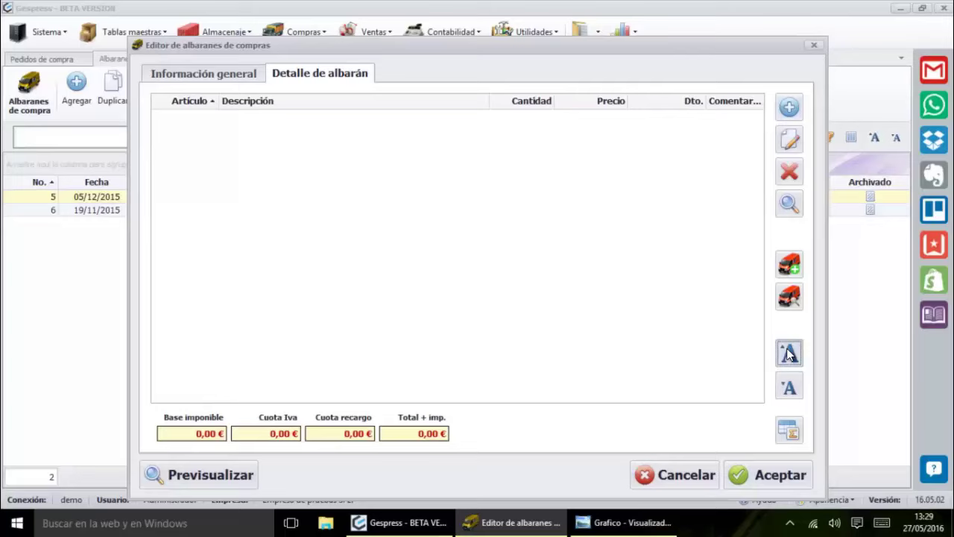
{"action": "left_click", "coordinate": [789, 386]}
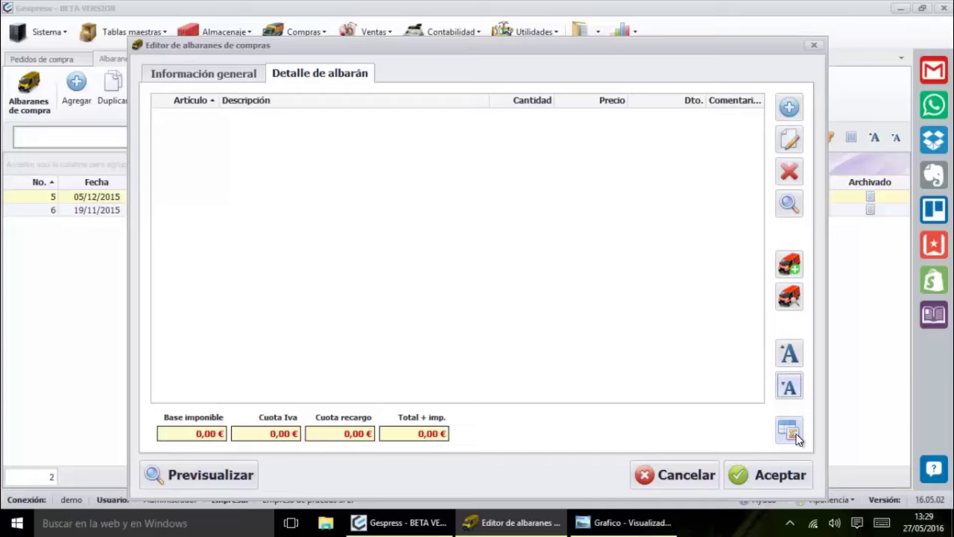
{"action": "left_click", "coordinate": [789, 350]}
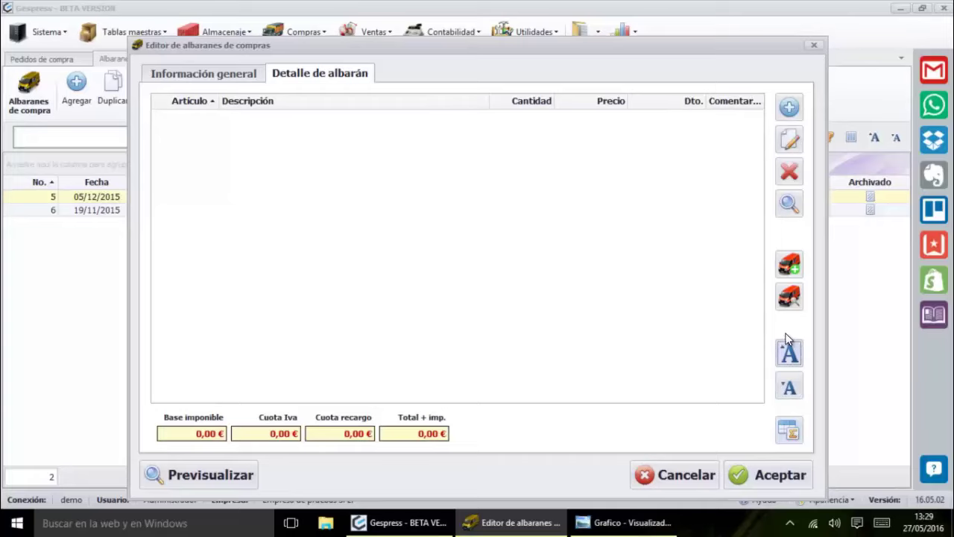
Add a delivery note line for article 16, Cafetera multibebidas Tassimo TAS2002, with quantity 1, accepting its proposed VAT type, price and discount
{"action": "left_click", "coordinate": [789, 108]}
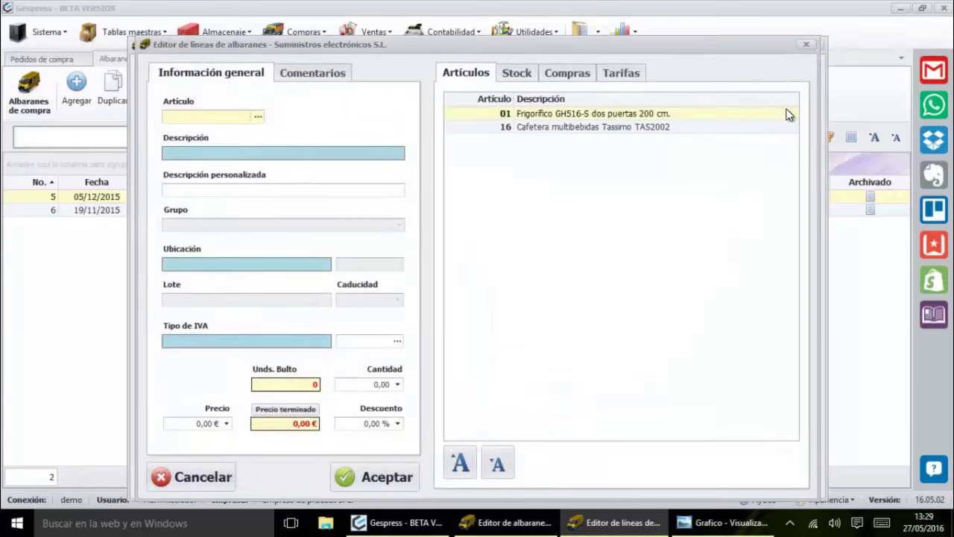
{"action": "type", "text": "16"}
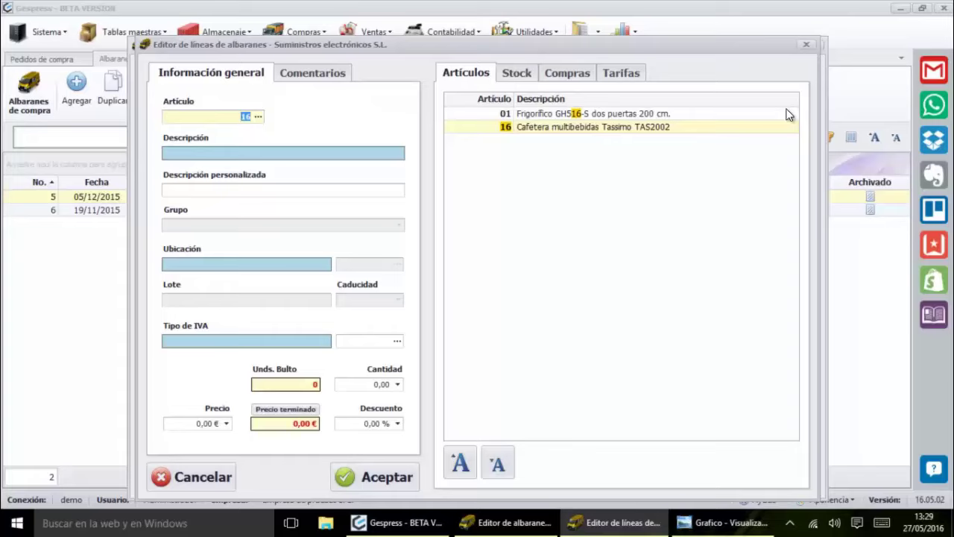
{"action": "key", "text": "Tab"}
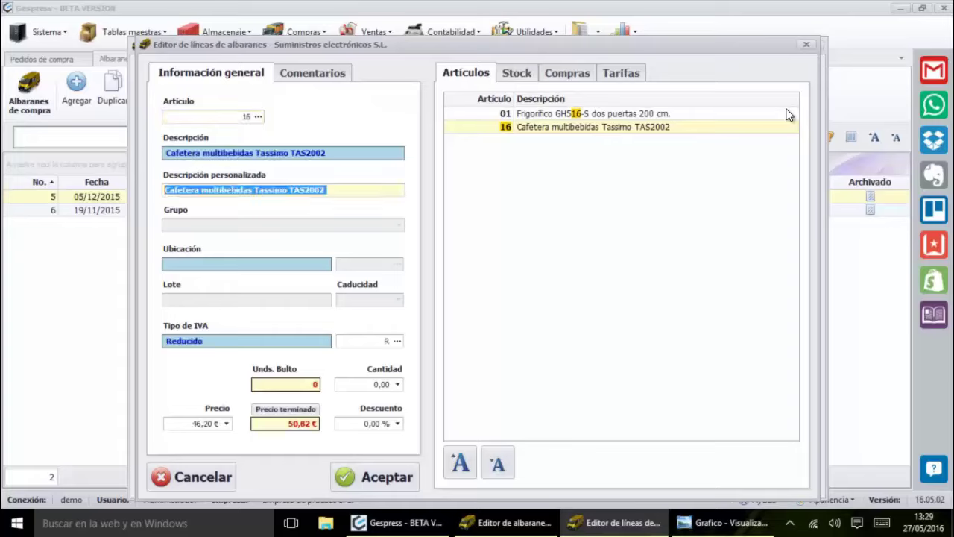
{"action": "key", "text": "Tab"}
{"action": "key", "text": "Tab"}
{"action": "key", "text": "Tab"}
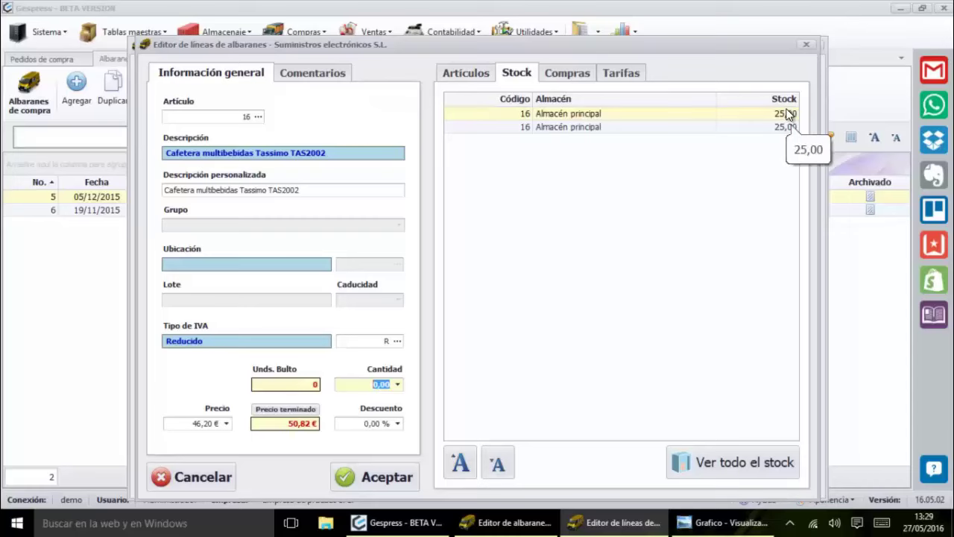
{"action": "type", "text": "1"}
{"action": "key", "text": "Tab"}
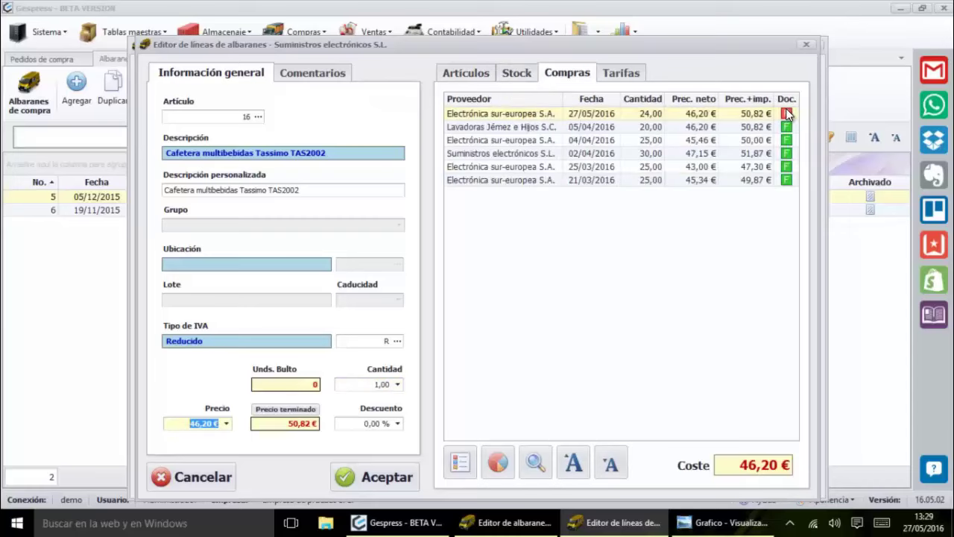
{"action": "key", "text": "Tab"}
{"action": "key", "text": "Tab"}
{"action": "key", "text": "Return"}
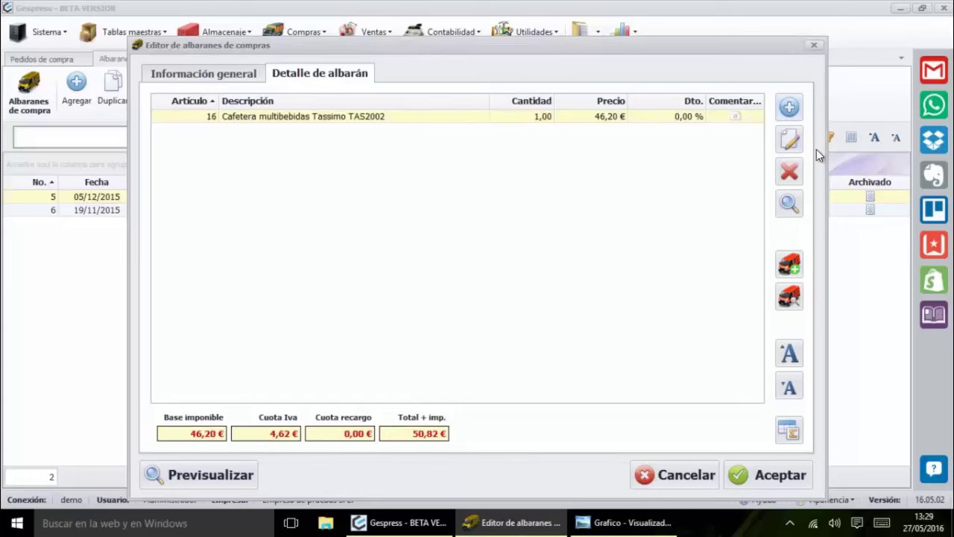
Reopen the coffee maker line, keep its VAT type and quantity, and set its price to 50,00 €
{"action": "left_click", "coordinate": [791, 139]}
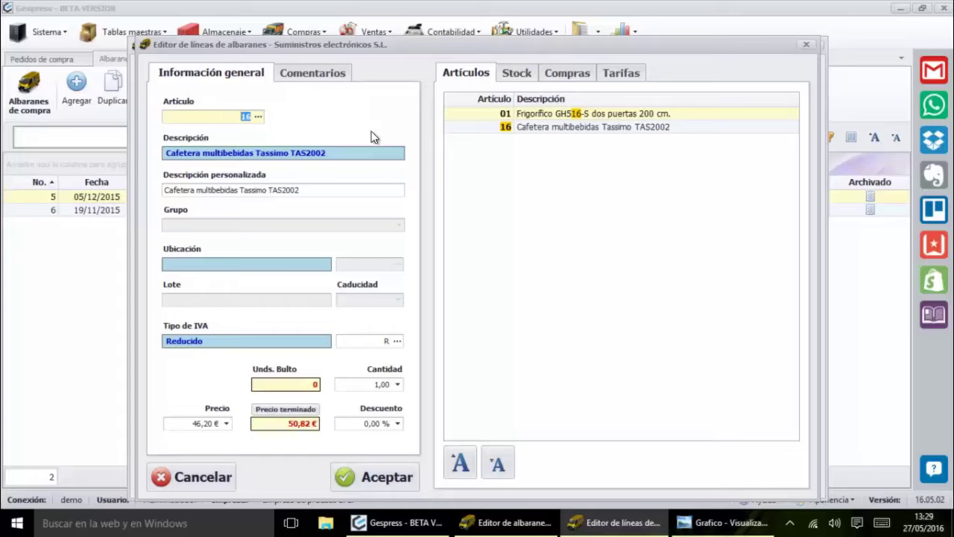
{"action": "key", "text": "Return"}
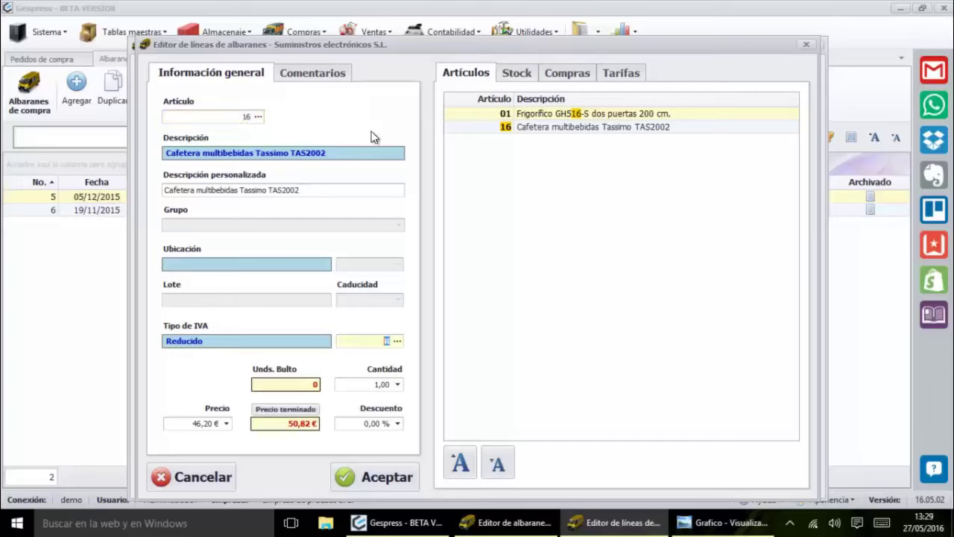
{"action": "key", "text": "Return"}
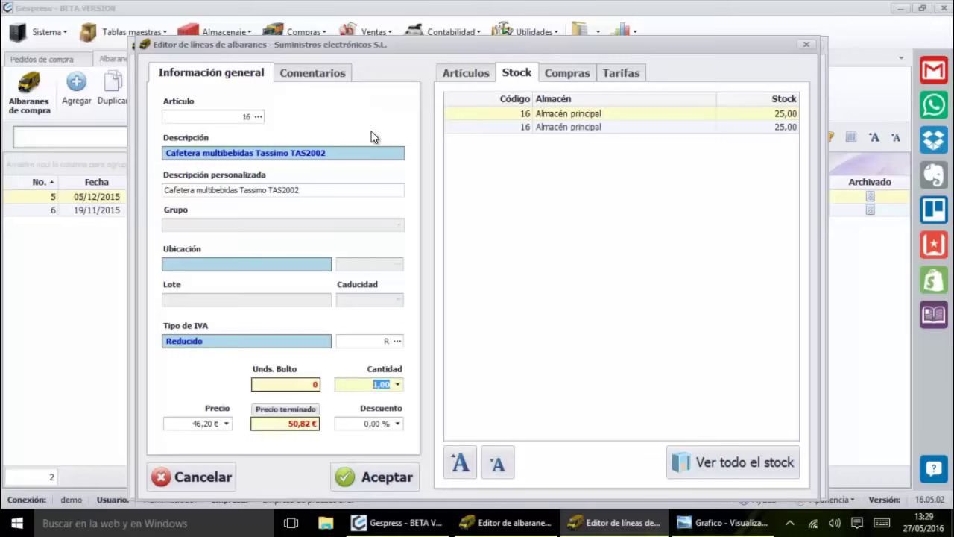
{"action": "key", "text": "Return"}
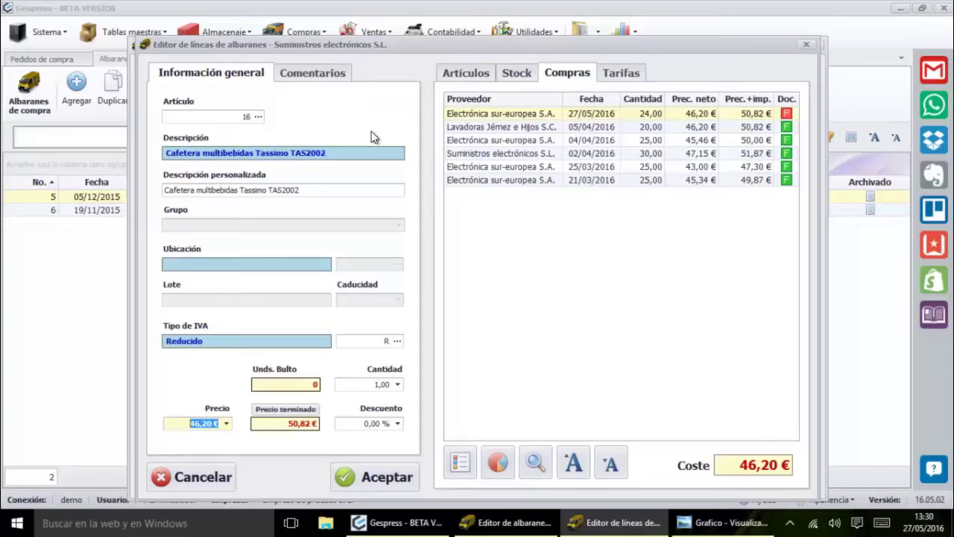
{"action": "type", "text": "50"}
Set the line's finished price including tax to 50,00 €, and replace it with the last purchase price of 46,20 €
{"action": "key", "text": "t"}
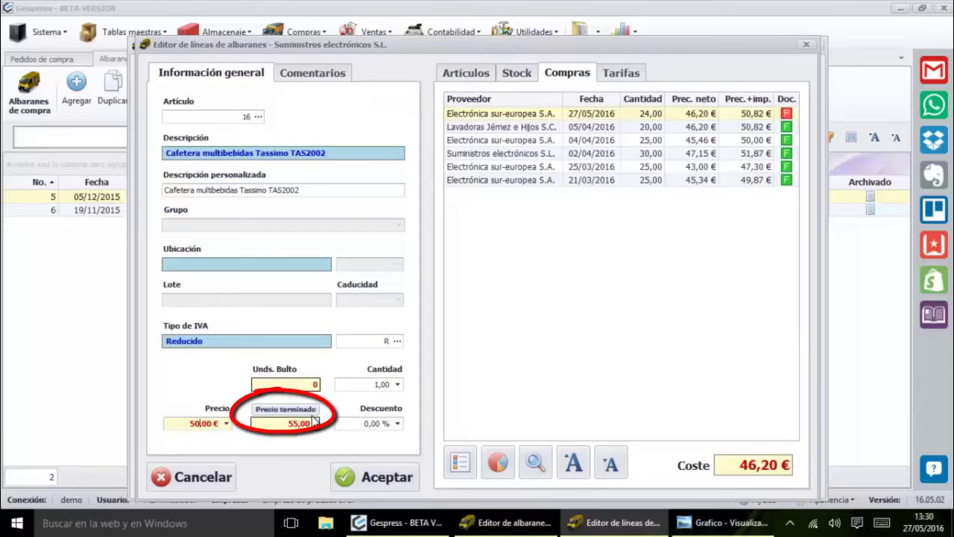
{"action": "type", "text": "50"}
{"action": "key", "text": "Return"}
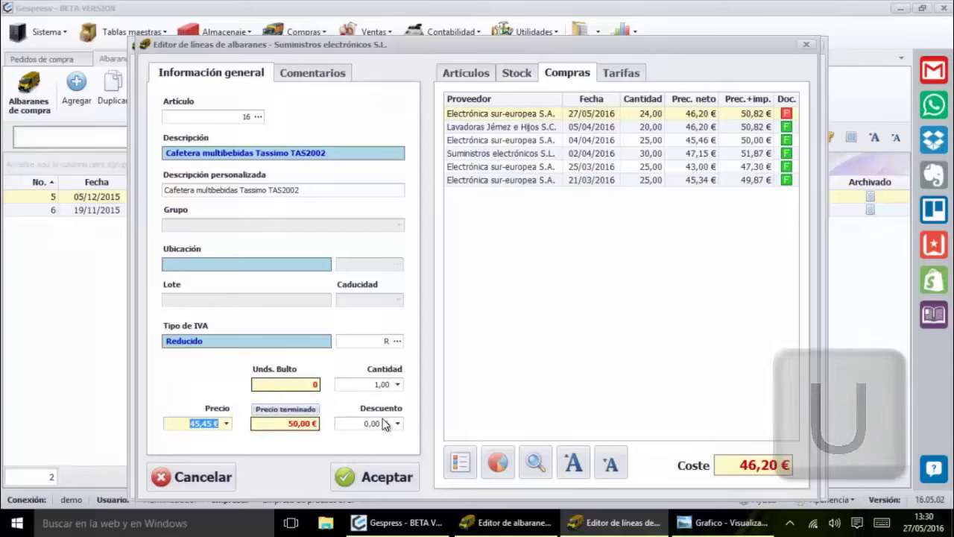
{"action": "key", "text": "u"}
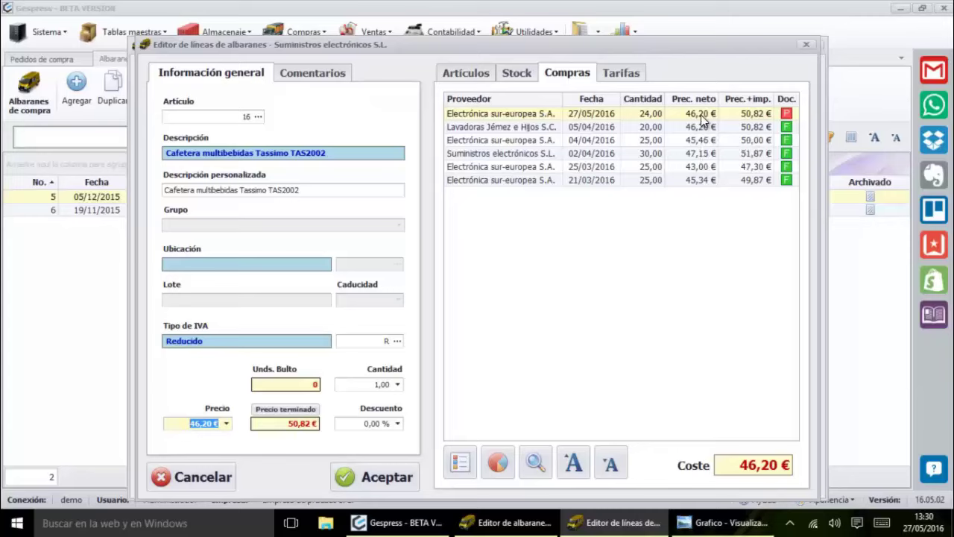
Review the coffee maker line's comments, matching articles, warehouse stock, purchase history and sales rates
{"action": "key", "text": "Tab"}
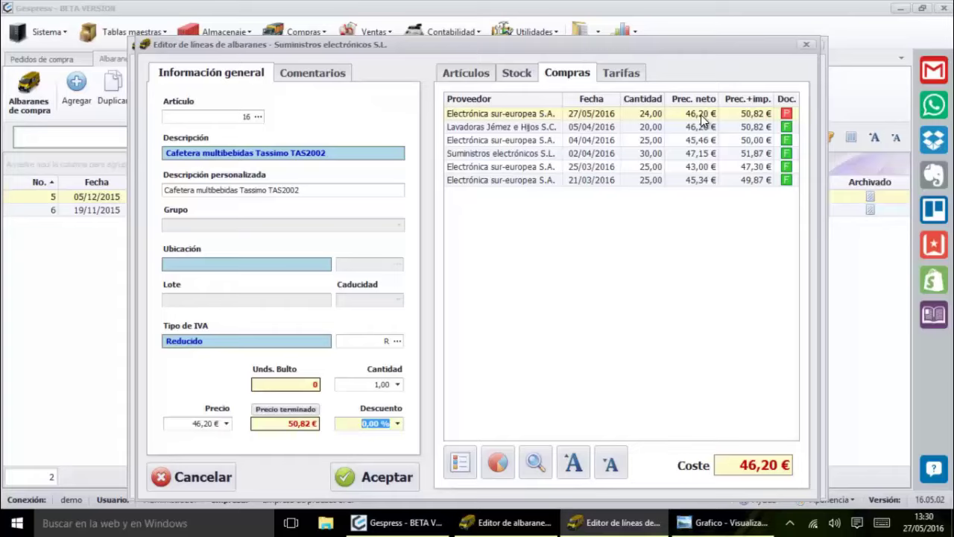
{"action": "left_click", "coordinate": [319, 75]}
{"action": "left_click", "coordinate": [477, 75]}
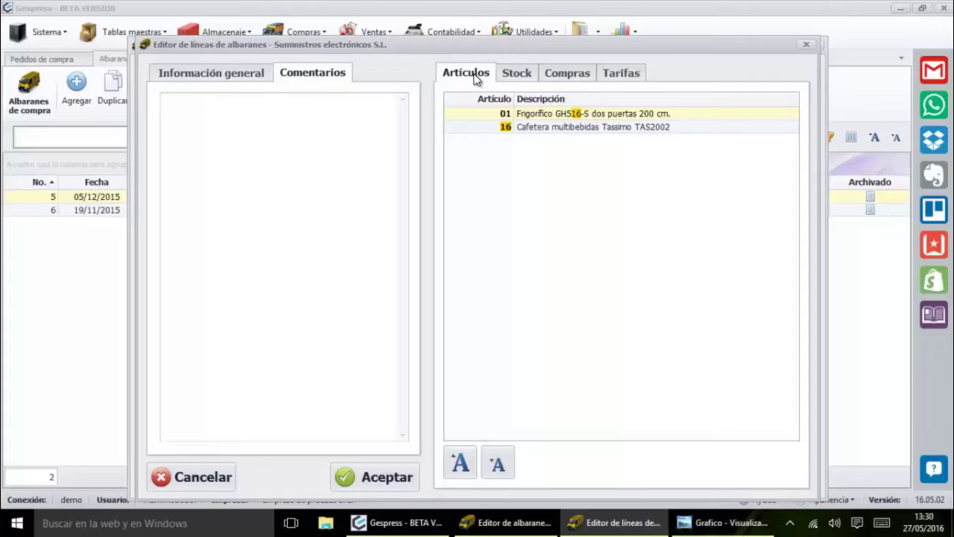
{"action": "left_click", "coordinate": [524, 73]}
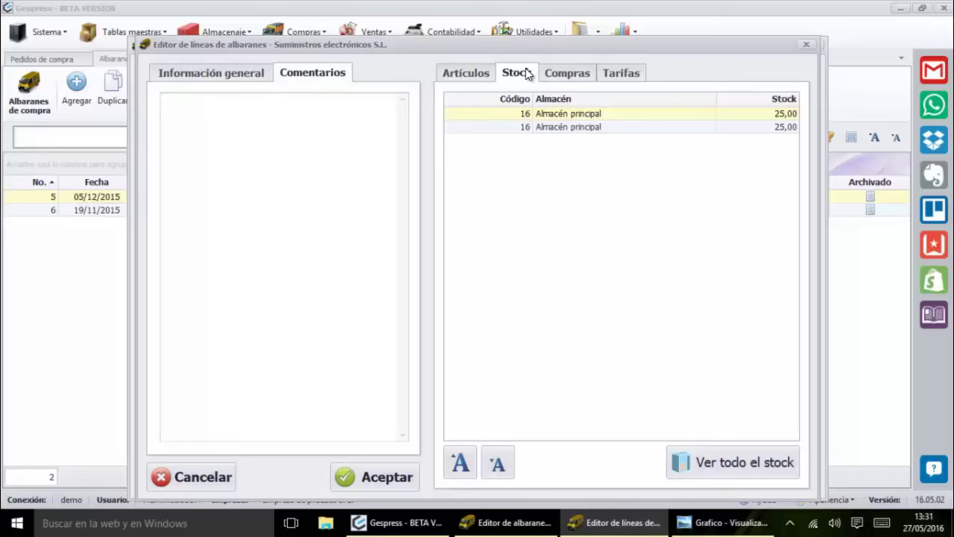
{"action": "left_click", "coordinate": [555, 77]}
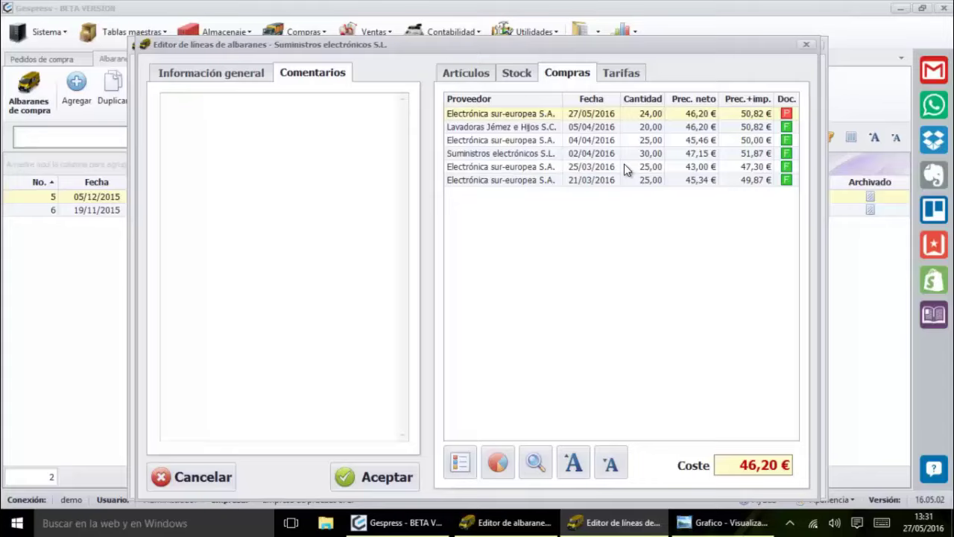
{"action": "left_click", "coordinate": [616, 78]}
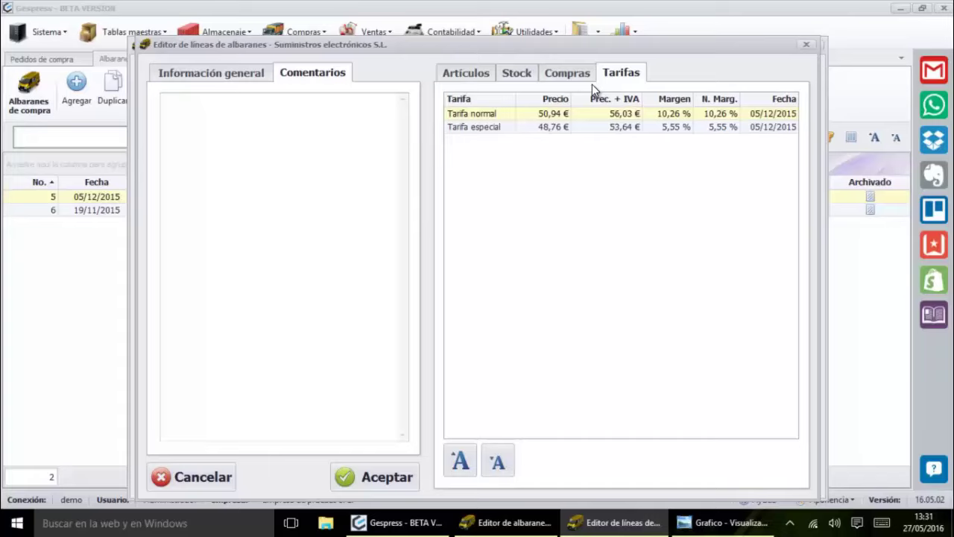
Set the coffee maker line's price to 48,00 € with its sales rates displayed, and save the line and the delivery note
{"action": "left_click", "coordinate": [243, 74]}
{"action": "left_click", "coordinate": [176, 423]}
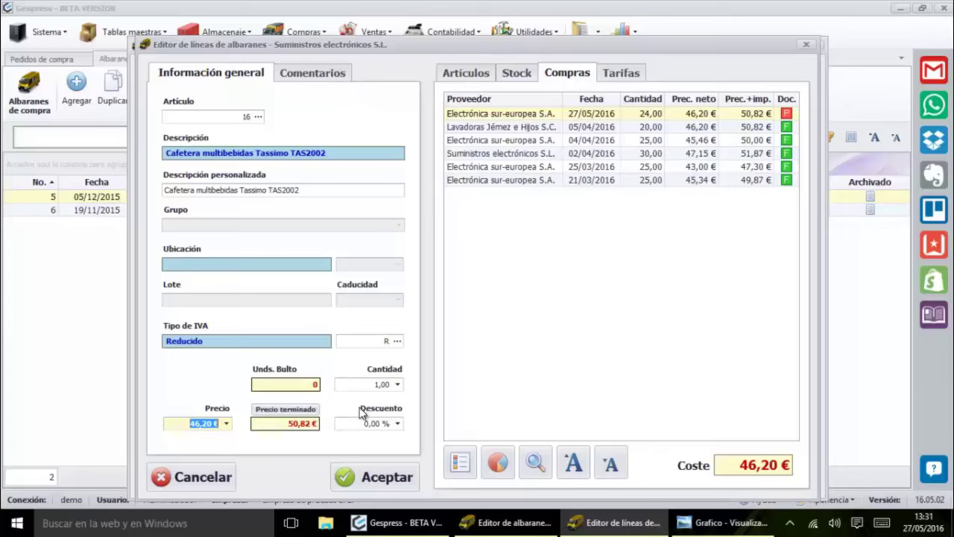
{"action": "left_click", "coordinate": [615, 71]}
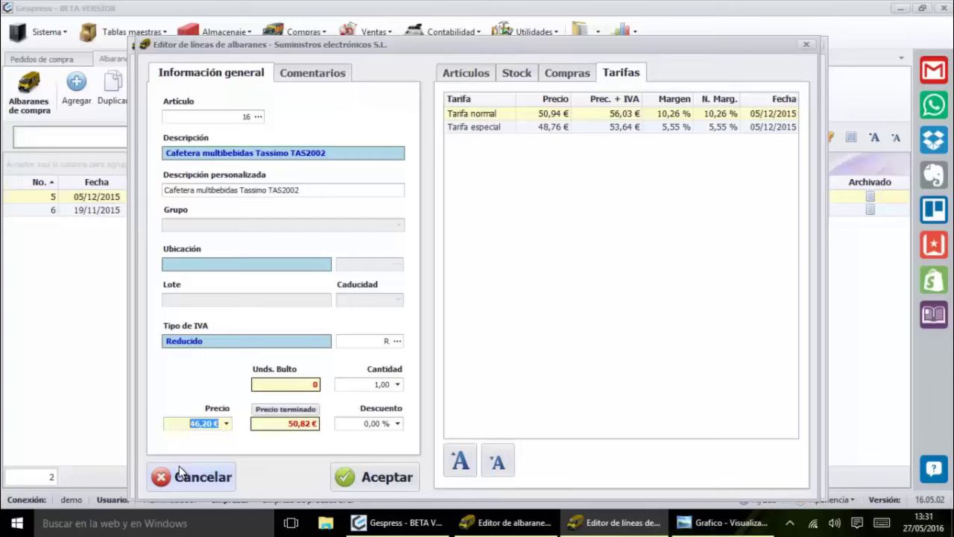
{"action": "type", "text": "48"}
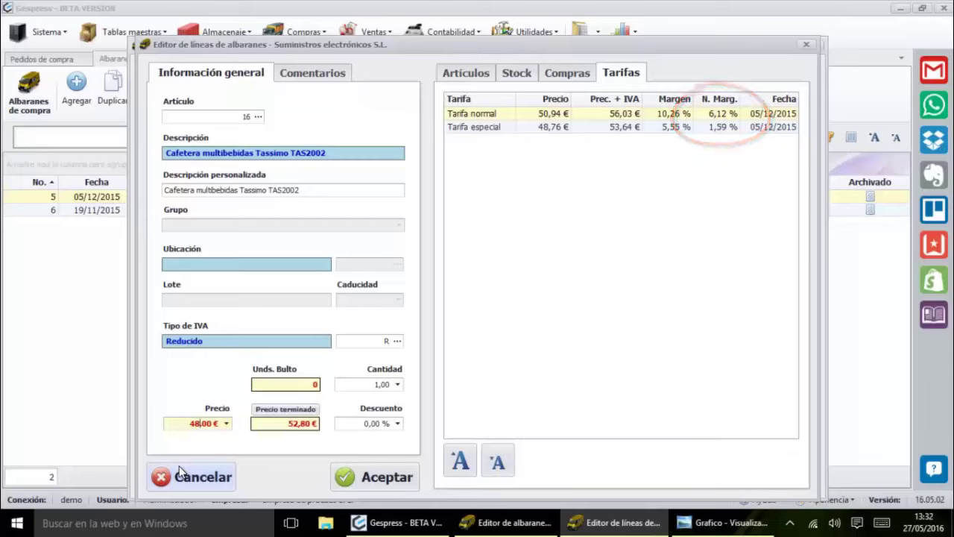
{"action": "left_click", "coordinate": [375, 483]}
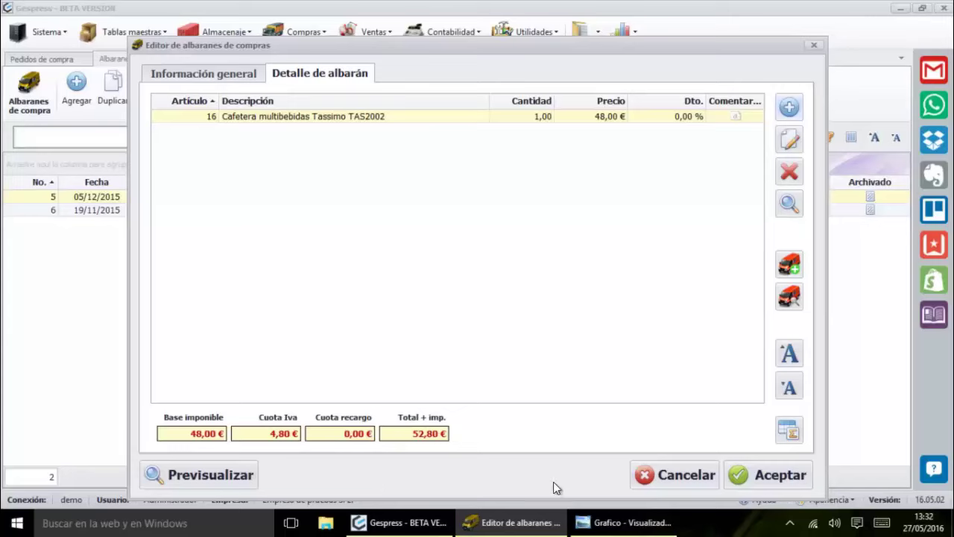
{"action": "left_click", "coordinate": [745, 475]}
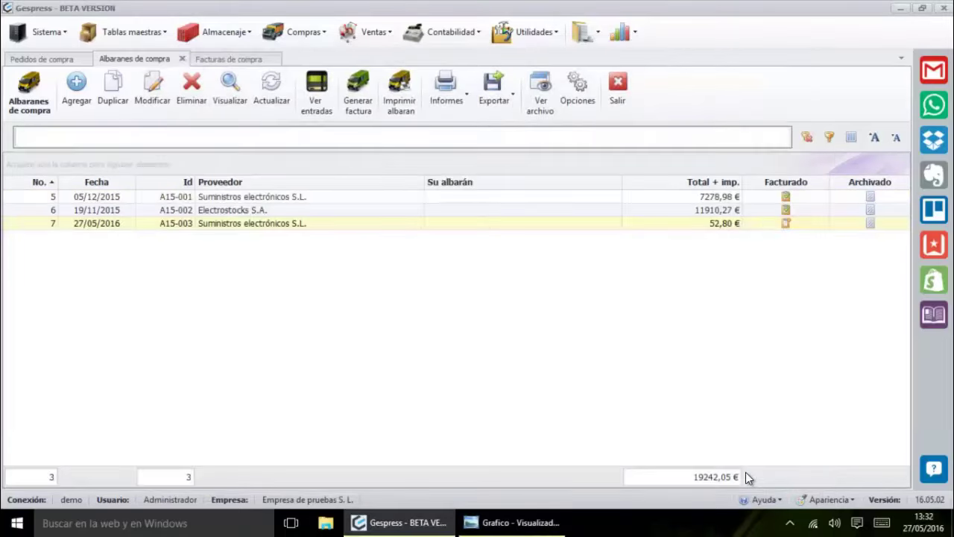